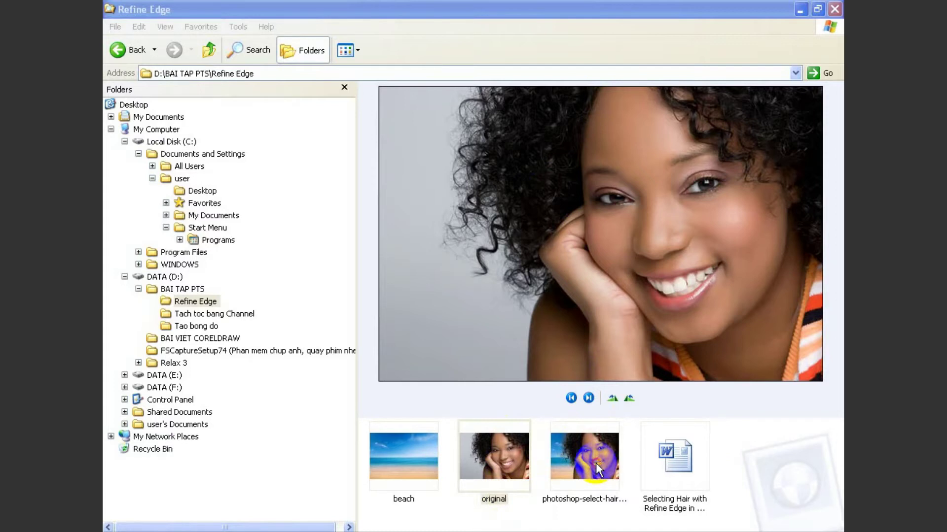
Step: Preview the finished hair-on-beach example, beach and original photos in Filmstrip view
left_click(596, 463)
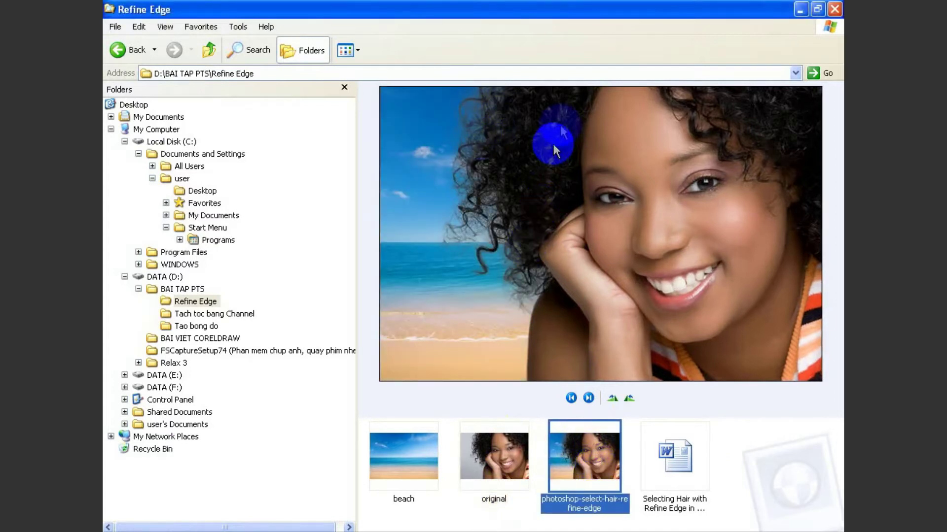
left_click(421, 462)
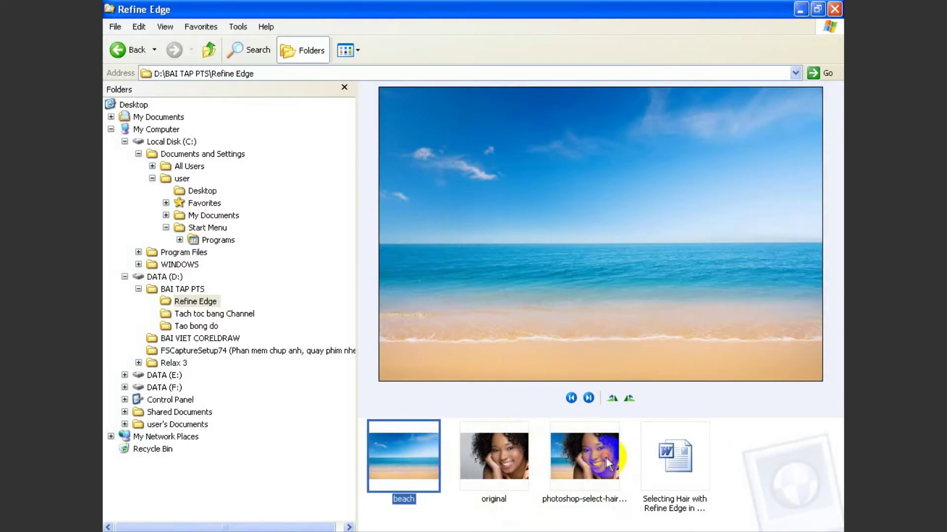
left_click(606, 457)
left_click(418, 463)
left_click(488, 454)
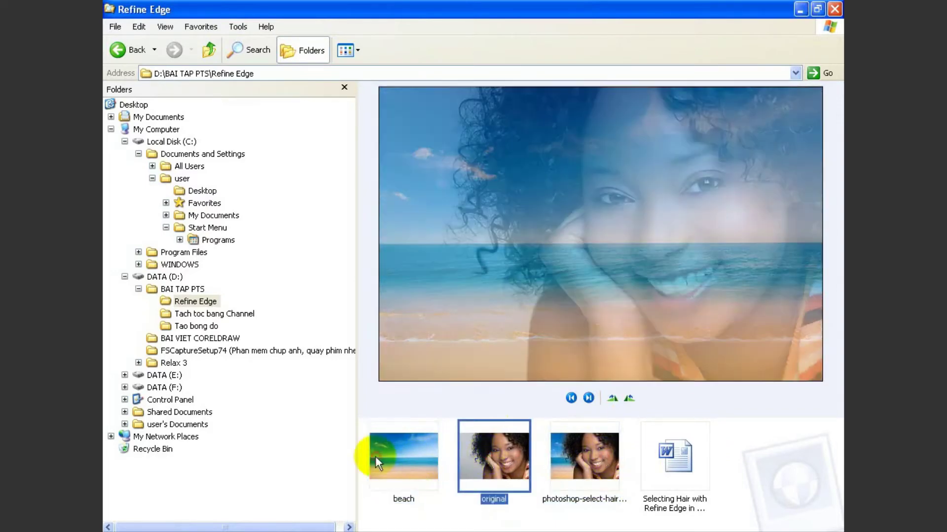
left_click(375, 456)
left_click(493, 456)
left_click(608, 451)
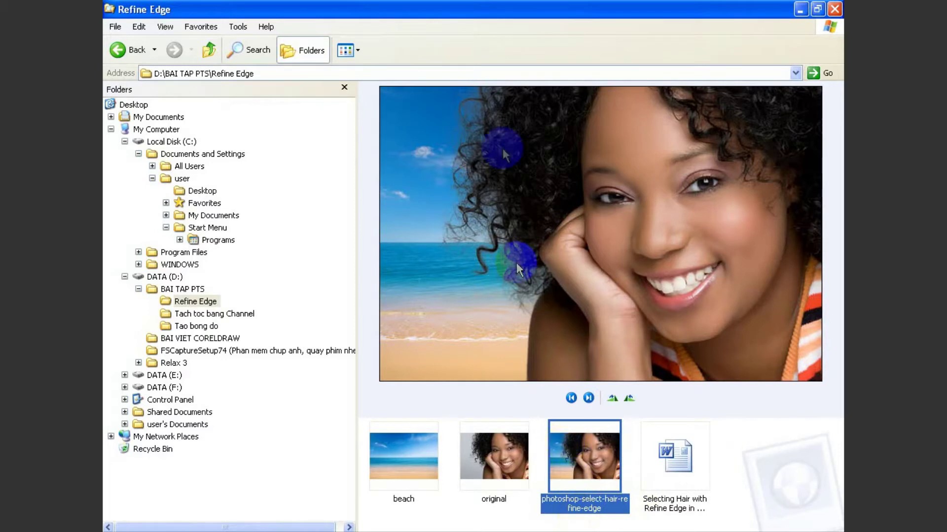
Step: Leave the Refine Edge folder and switch over to Photoshop
mouse_move(513, 148)
left_mouse_down()
mouse_move(483, 146)
mouse_move(509, 150)
mouse_move(498, 169)
mouse_move(501, 133)
mouse_move(493, 169)
mouse_move(515, 179)
left_mouse_up()
left_click(485, 118)
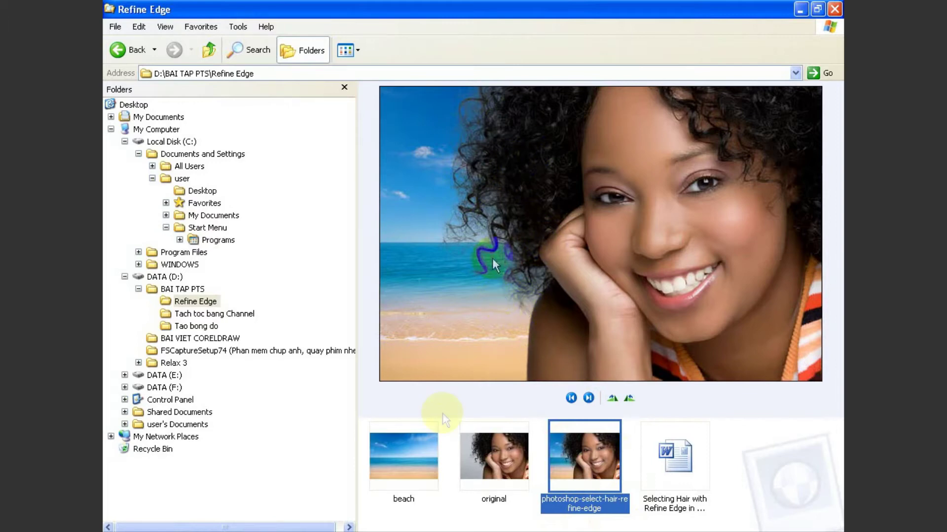
left_click(370, 531)
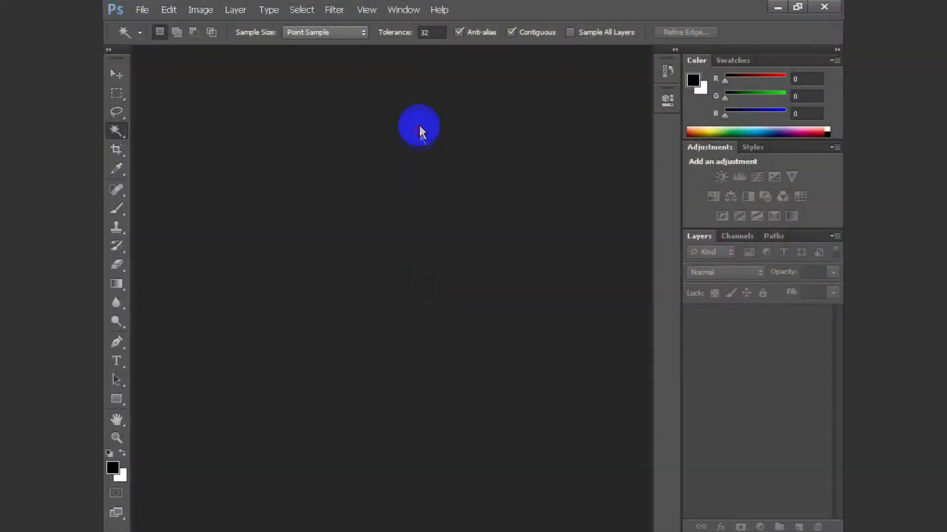
Step: Open beach.jpg and original.jpg together in Photoshop
double_click(420, 131)
left_click(673, 74)
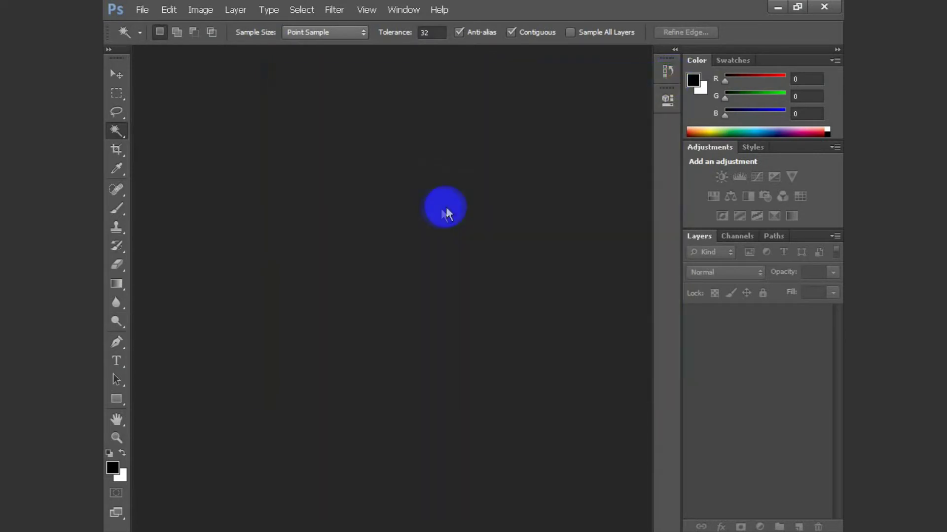
double_click(424, 217)
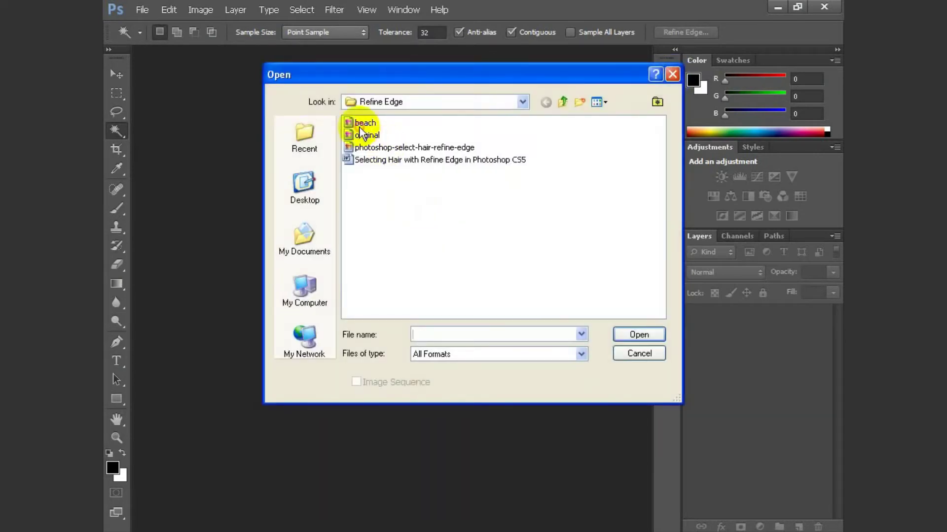
left_click(365, 123)
left_click(365, 135, "ctrl")
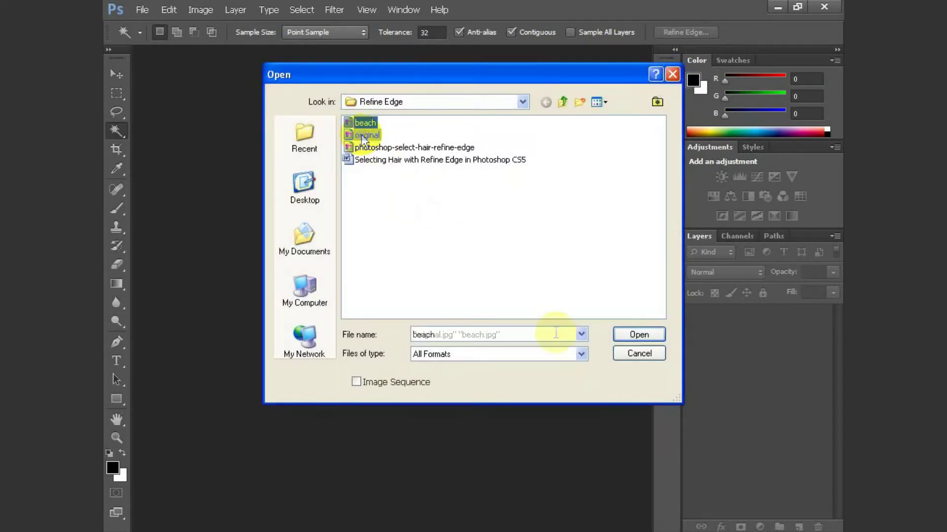
left_click(639, 334)
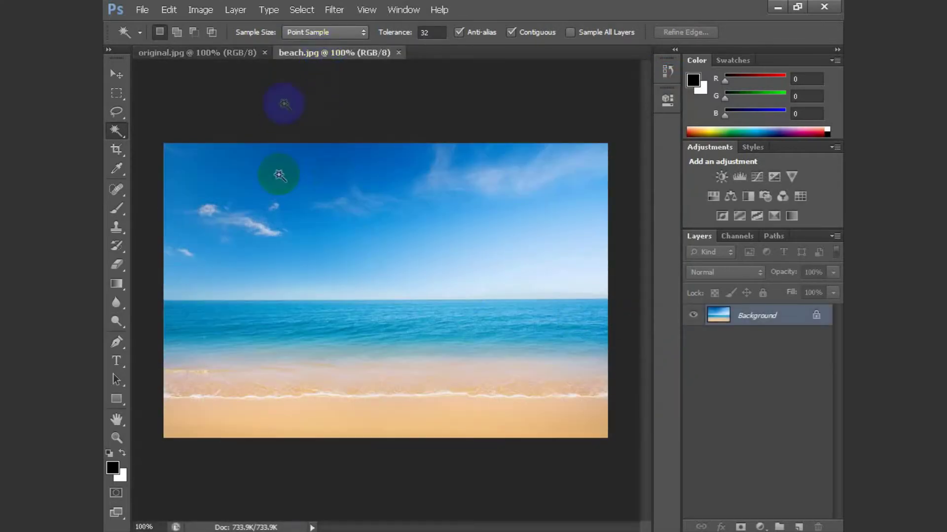
Step: Move the portrait onto the beach image as Layer 1 and close original.jpg
left_click_drag(186, 53, 438, 93)
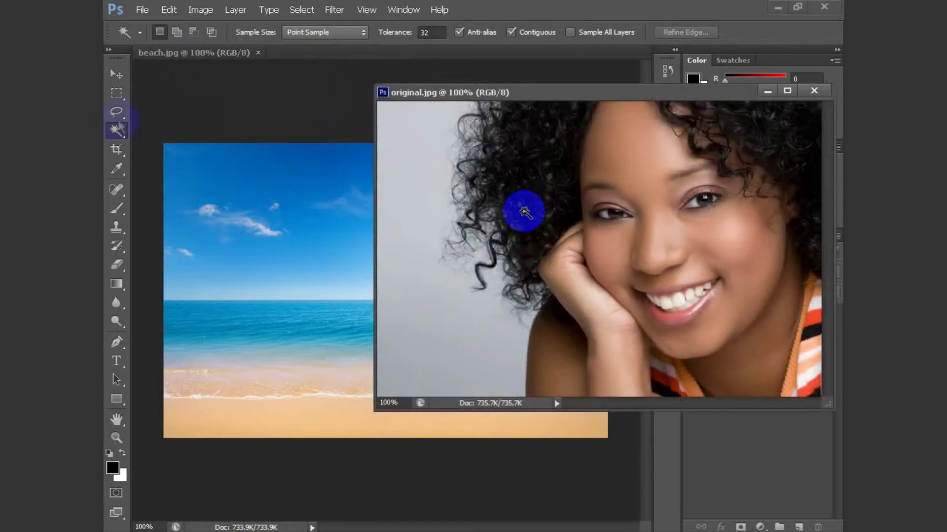
left_click(116, 74)
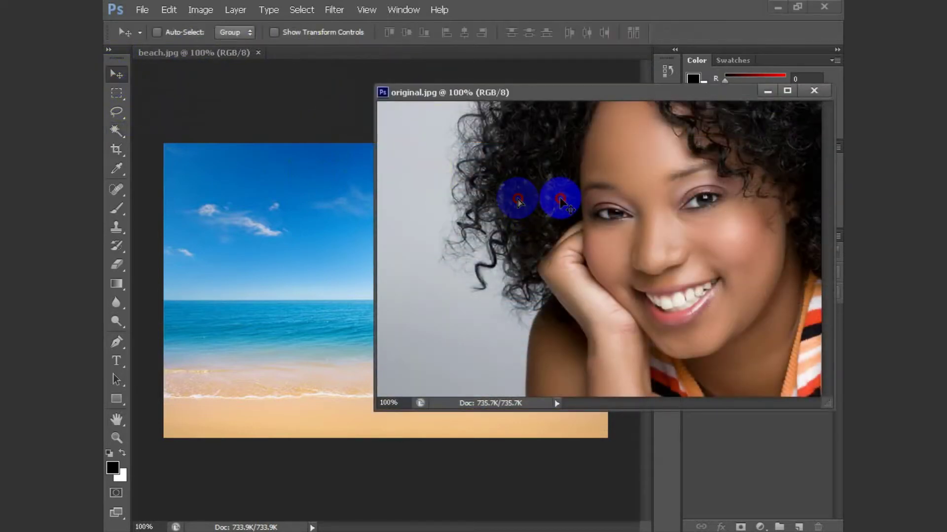
left_click_drag(560, 202, 320, 222)
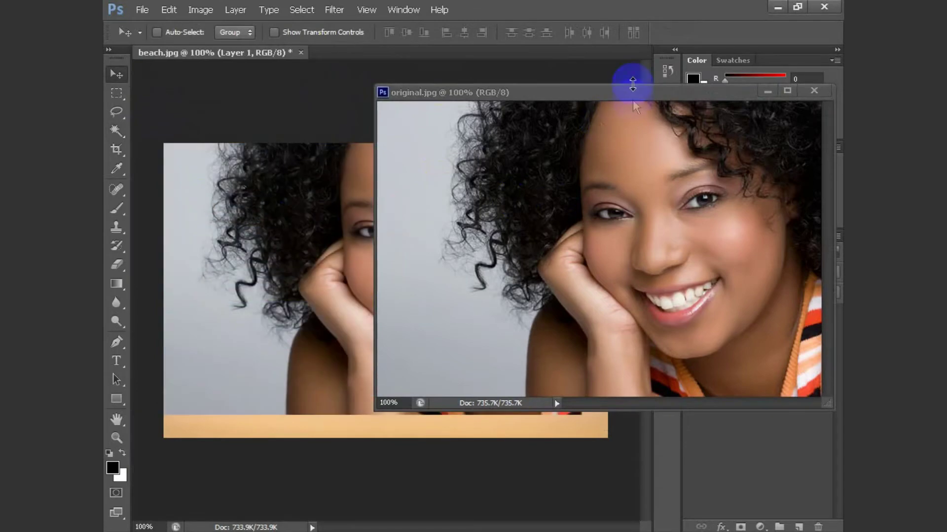
left_click_drag(582, 96, 419, 108)
left_click(660, 109)
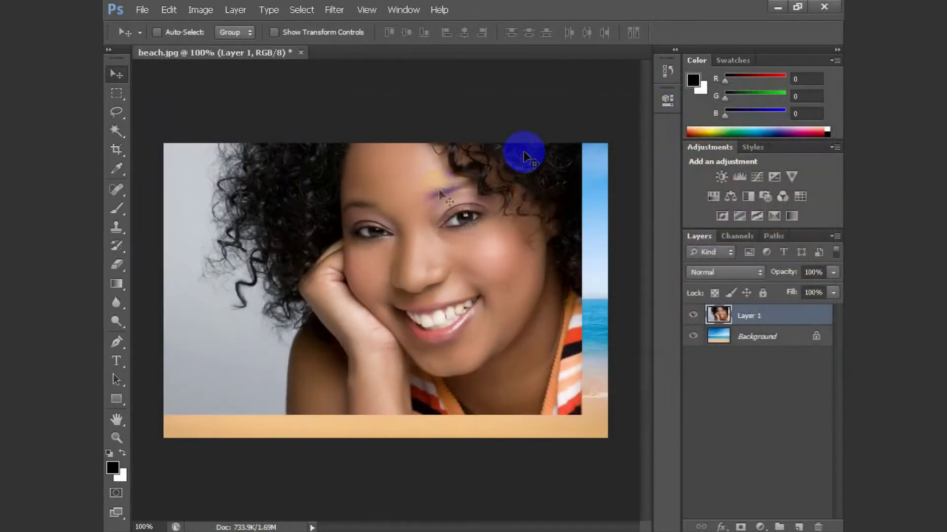
left_click_drag(450, 206, 463, 216)
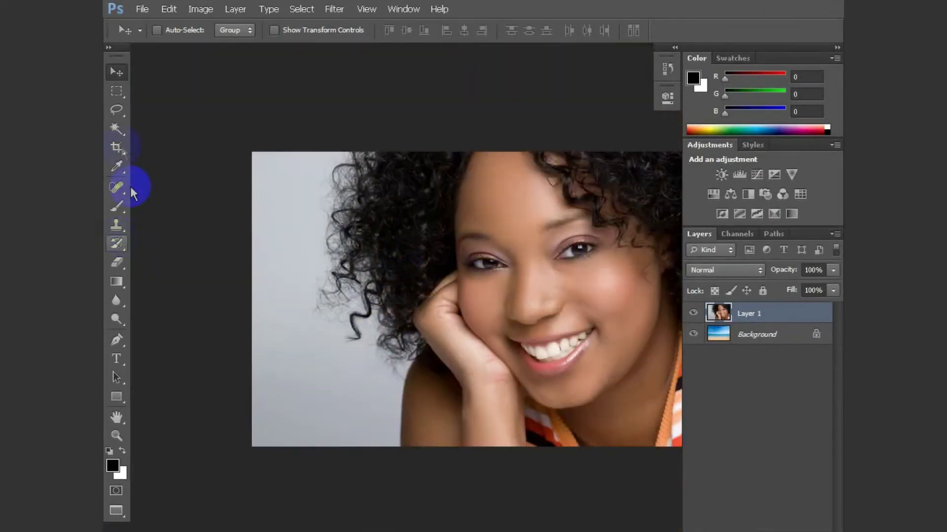
Step: Try a Quick Selection on the grey background, then deselect it
left_click(117, 129)
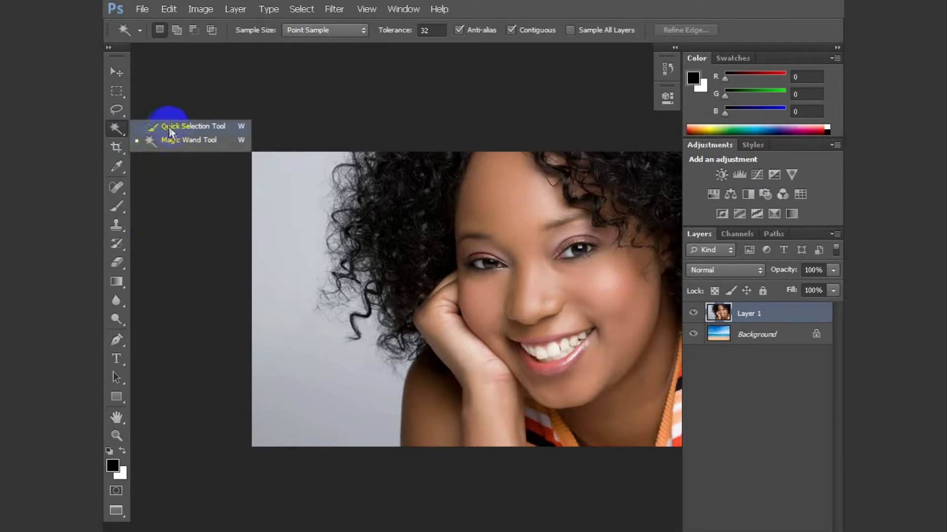
left_click(171, 129)
left_click_drag(327, 160, 334, 161)
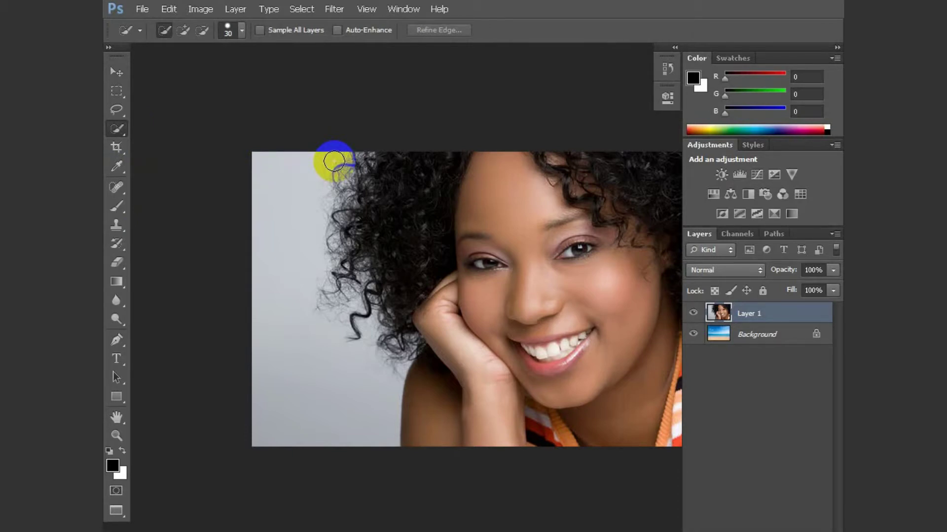
left_click_drag(333, 160, 304, 217)
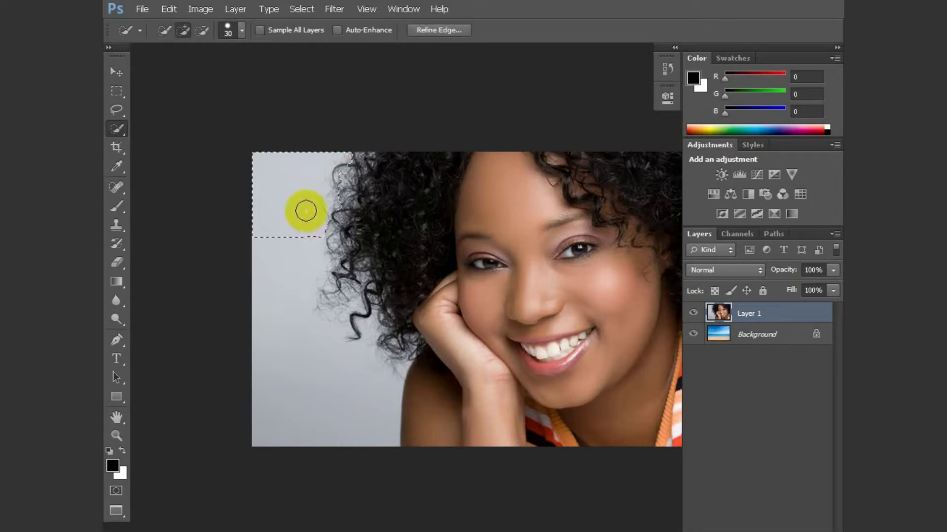
key("ctrl+d")
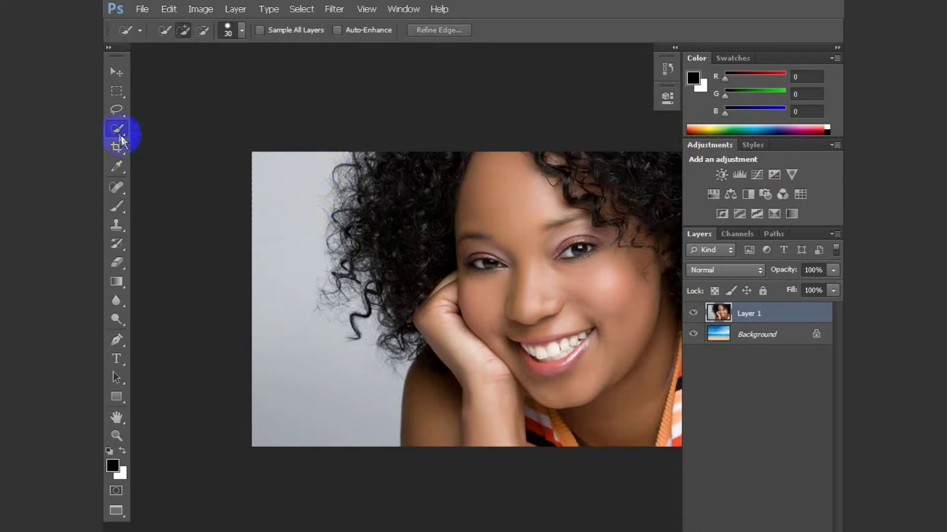
Step: Switch to the Magic Wand Tool with Tolerance 32
right_click(117, 130)
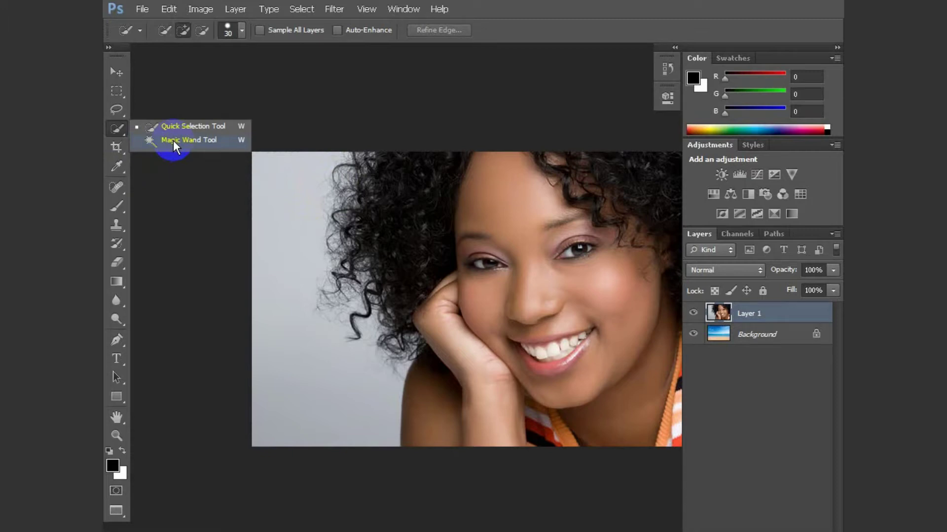
left_click(173, 140)
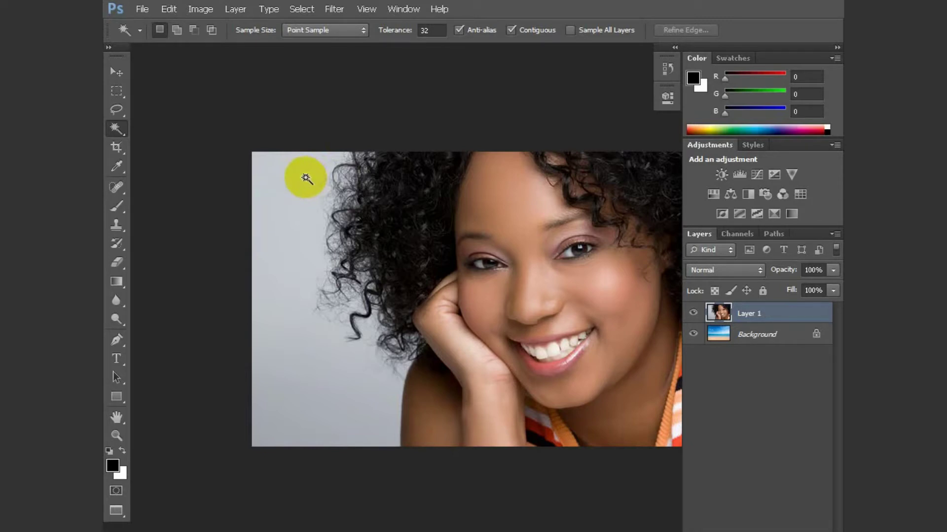
double_click(431, 32)
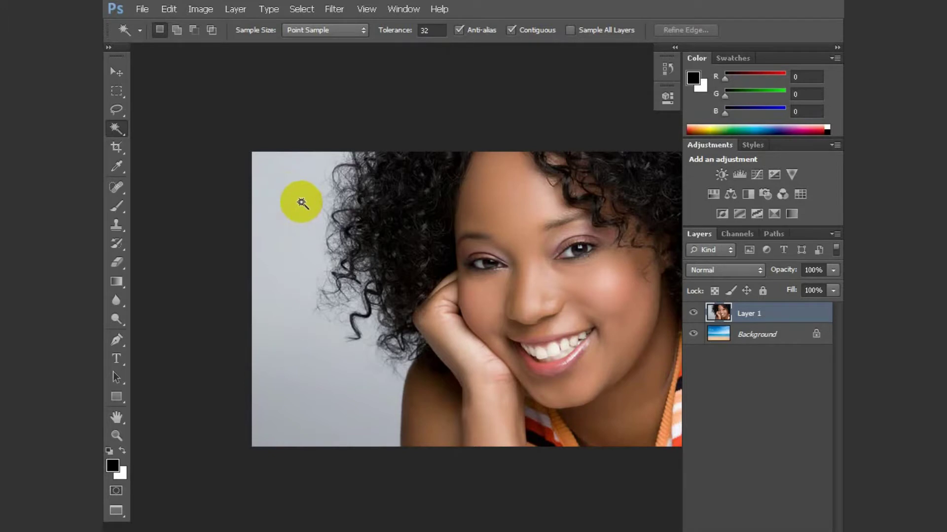
Step: Magic-wand the grey background in Add mode, then invert to select the woman
left_click(301, 202)
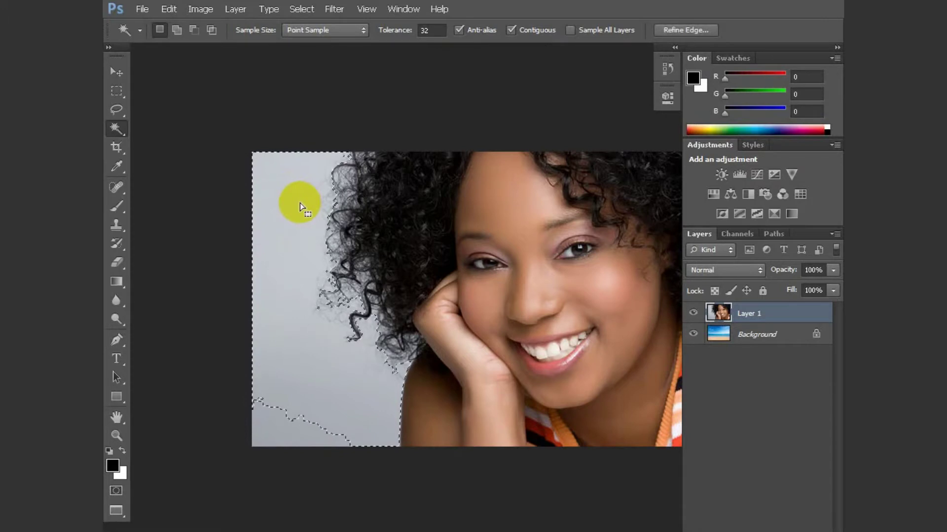
left_click(257, 360)
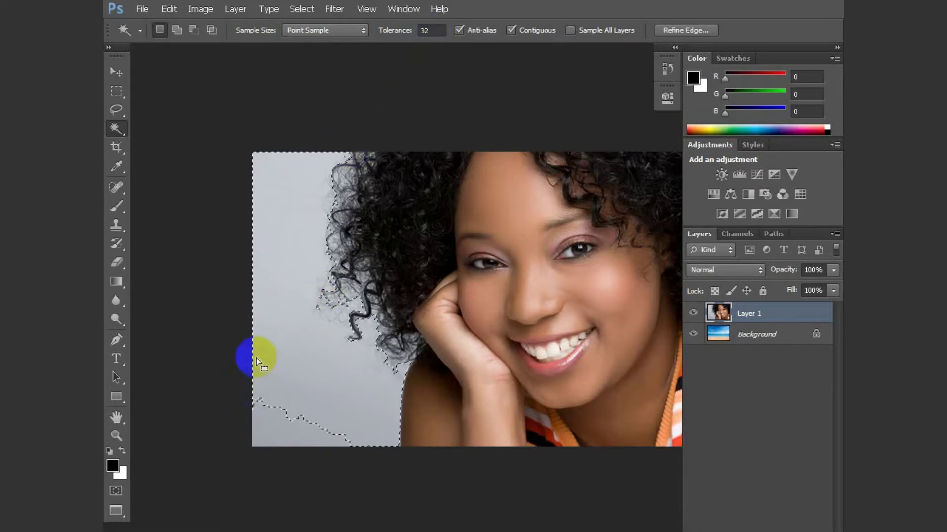
left_click(261, 382)
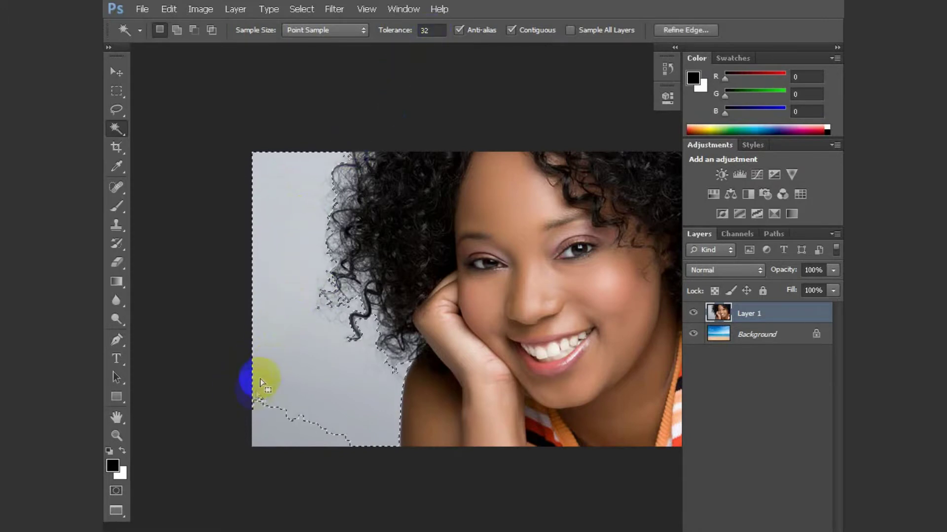
left_click(270, 428, "shift")
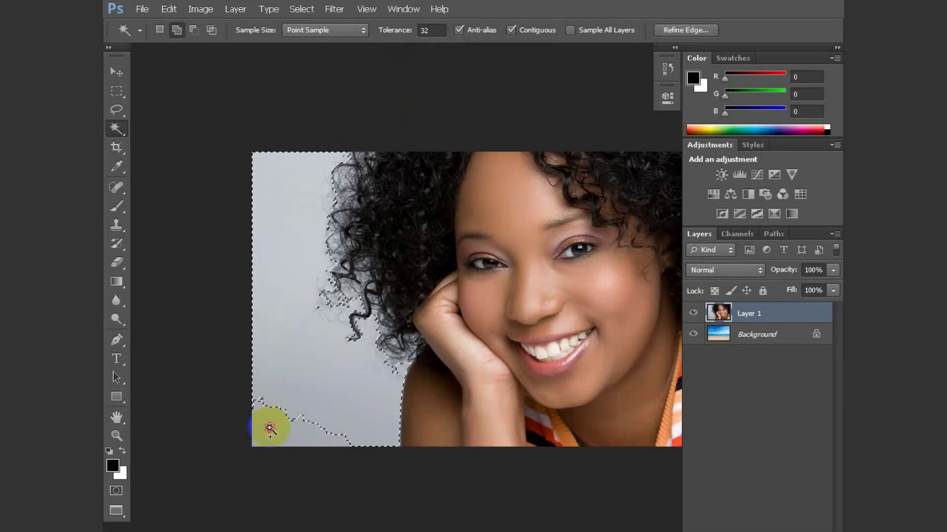
left_click(321, 364, "shift")
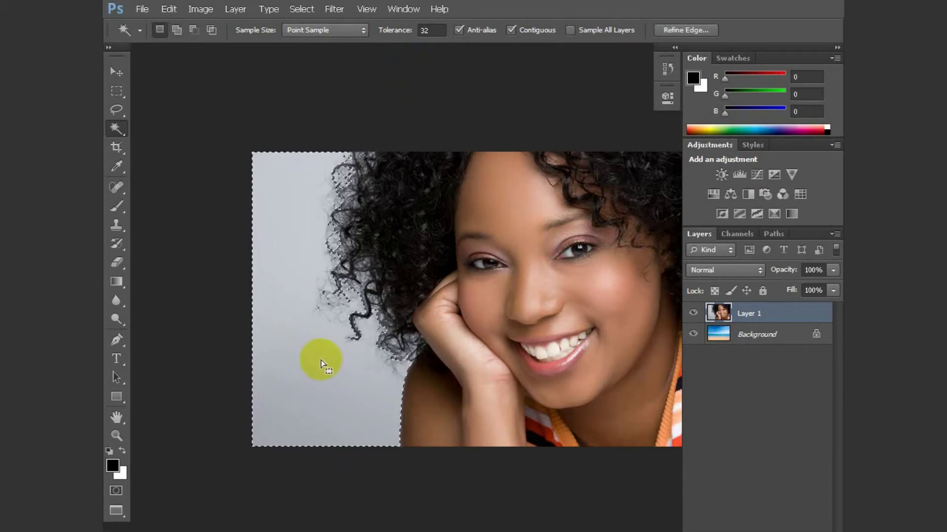
left_click(320, 362, "shift")
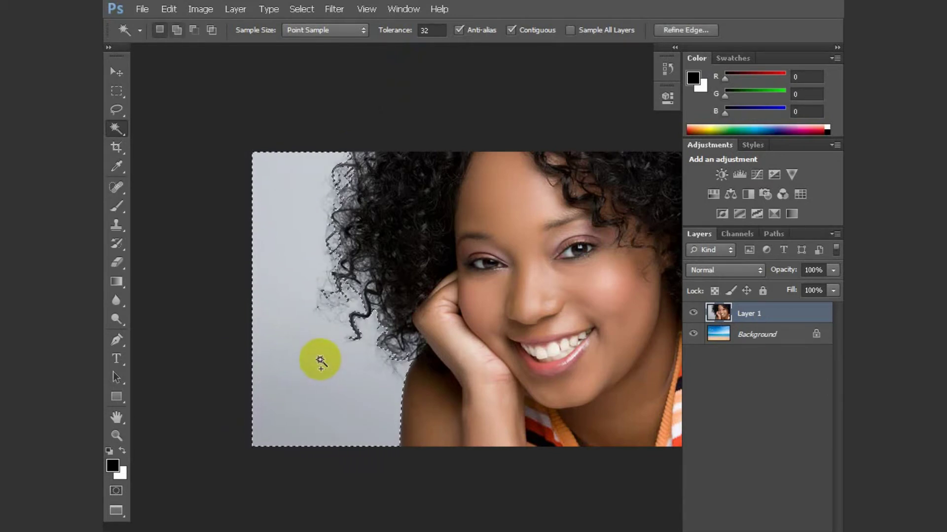
key("ctrl+shift+i")
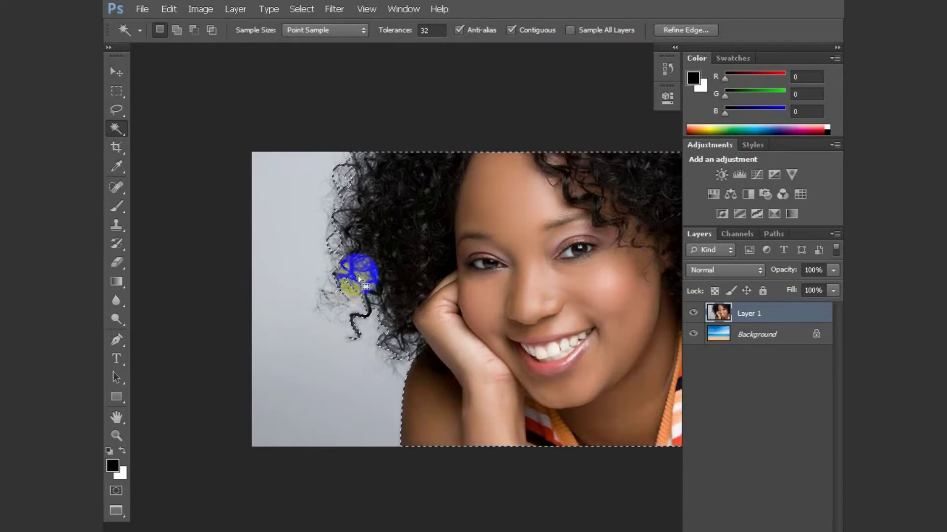
Step: Add the stray curls on the left of the hair to the selection
left_click(366, 281)
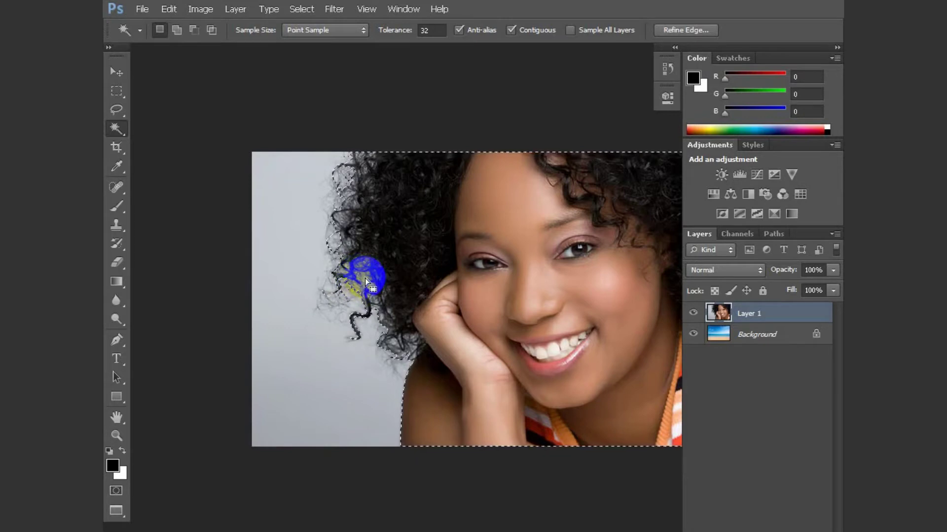
left_click(360, 271)
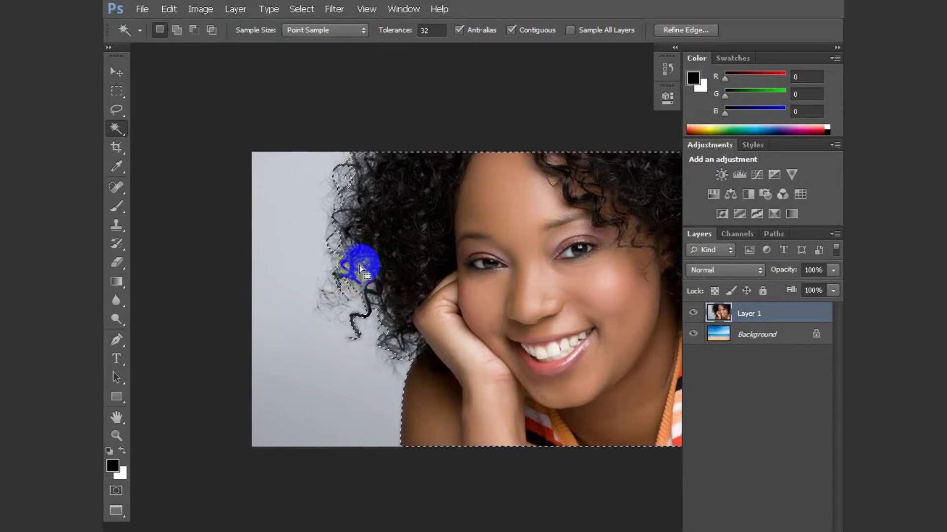
left_click(360, 267)
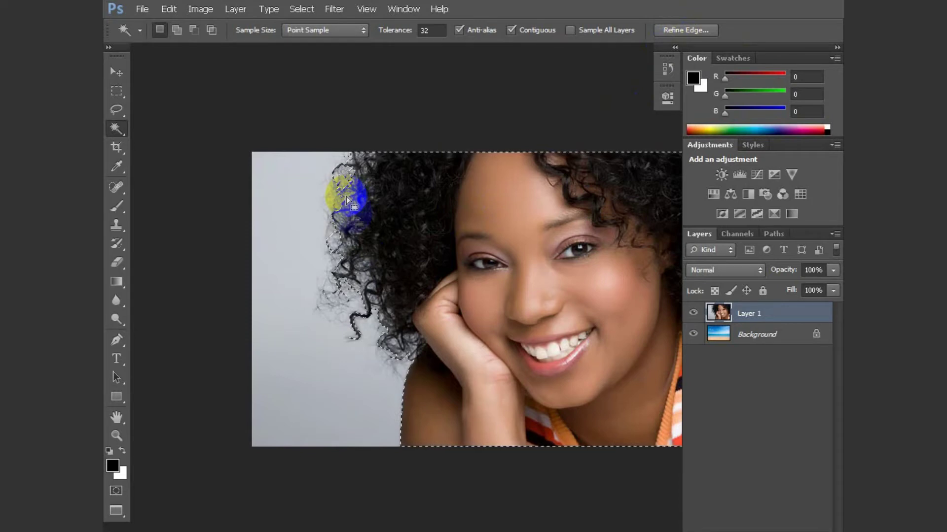
Step: Open Refine Edge and preview the selection in Black & White view
left_click(692, 30)
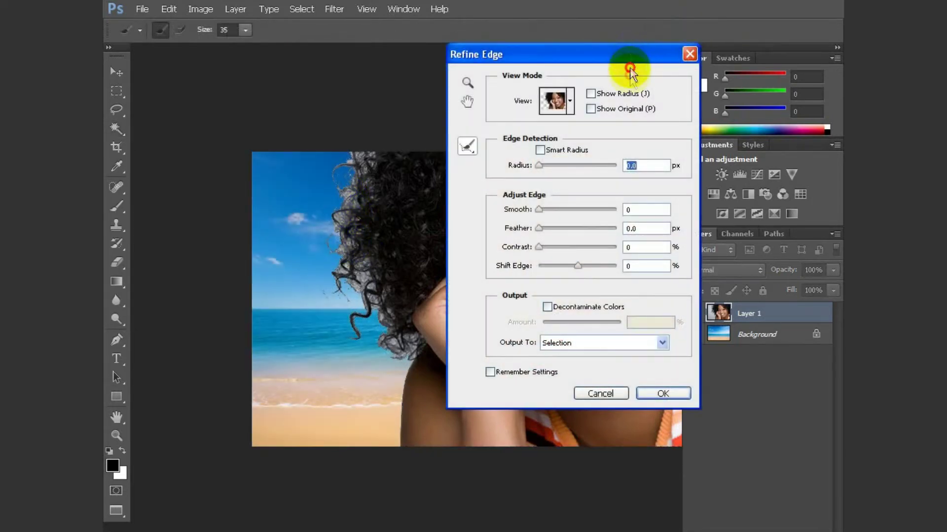
left_click_drag(630, 64, 624, 83)
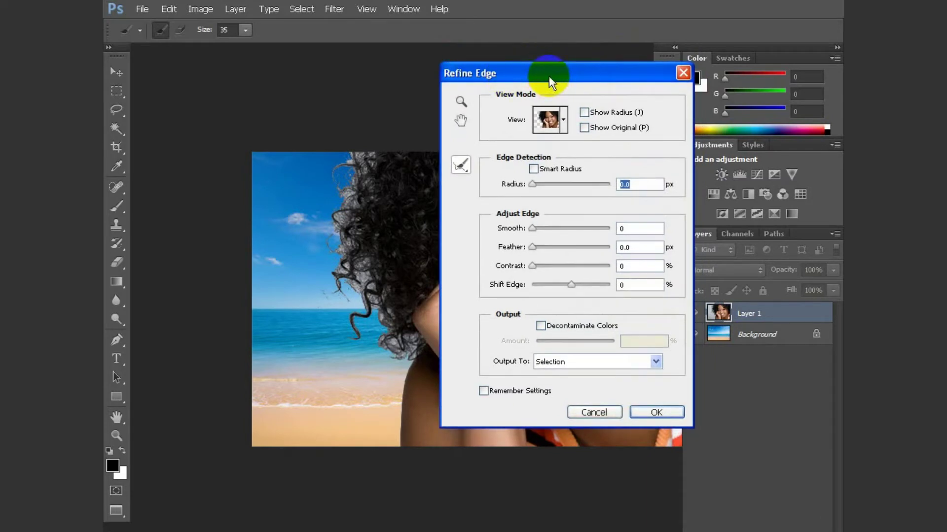
left_click(562, 121)
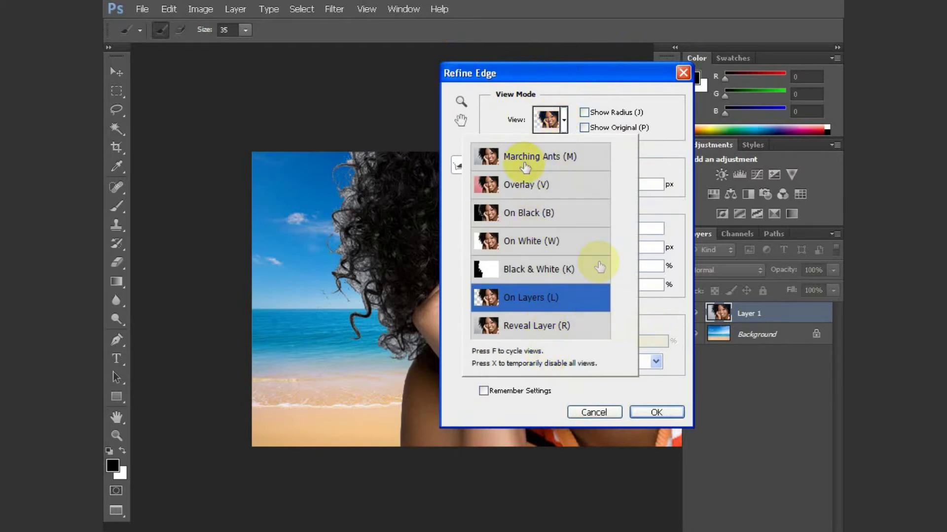
left_click(519, 276)
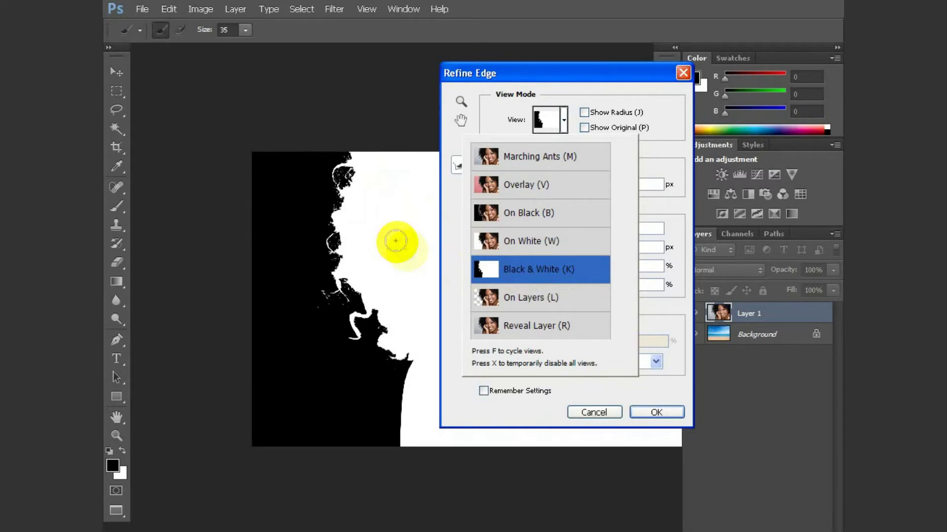
left_click_drag(345, 221, 307, 214)
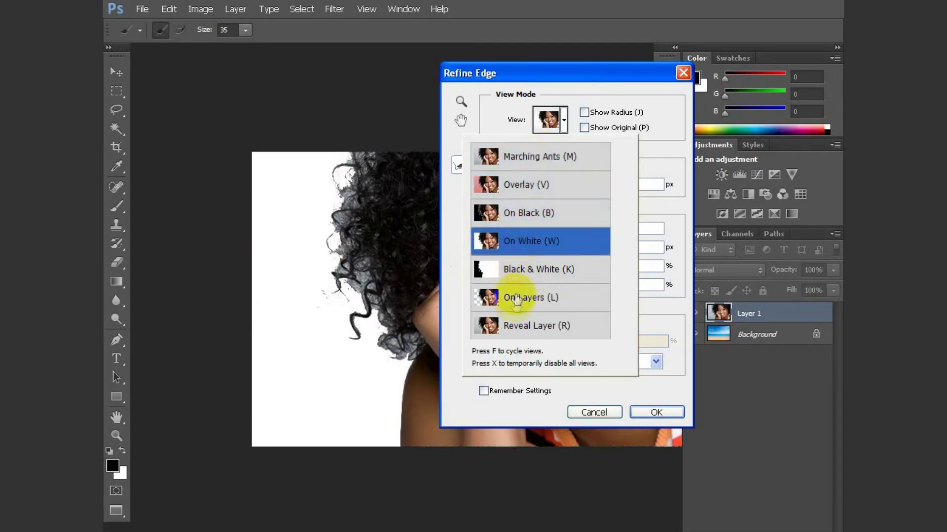
Step: Switch the Refine Edge view to On Layers and move the dialog off the face
left_click(544, 301)
left_click(680, 90)
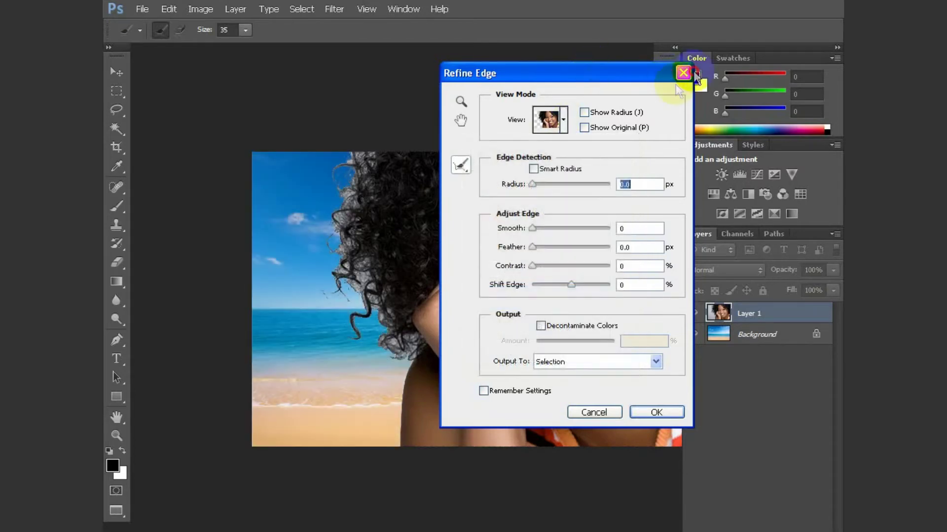
left_click_drag(661, 74, 759, 77)
left_click_drag(560, 78, 460, 77)
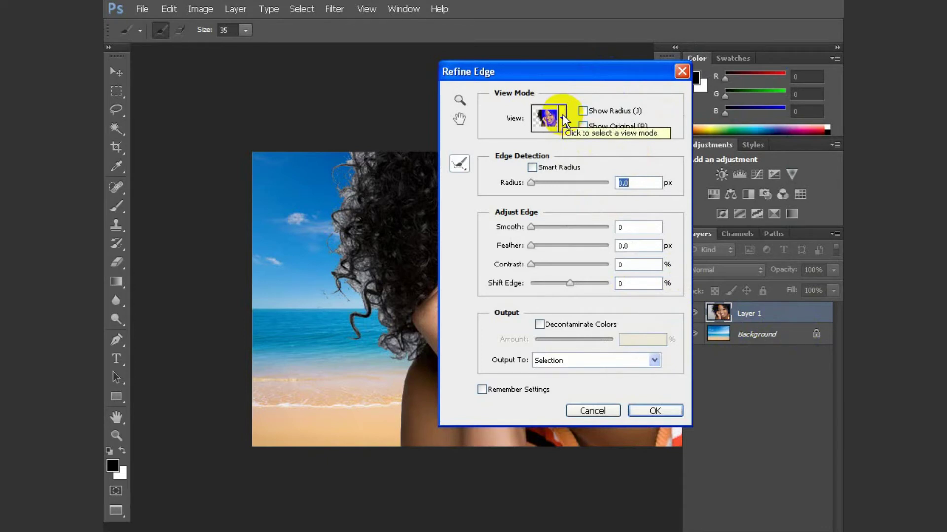
left_click(564, 119)
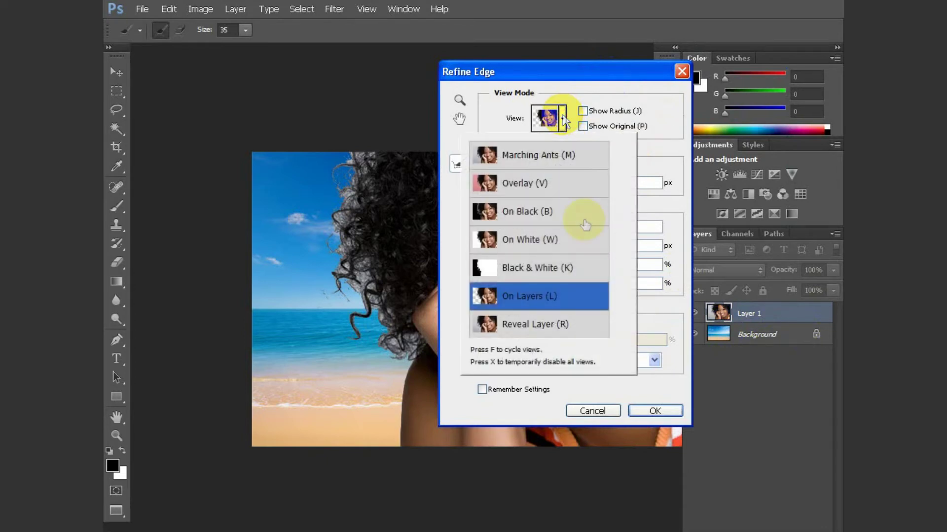
left_click(587, 77)
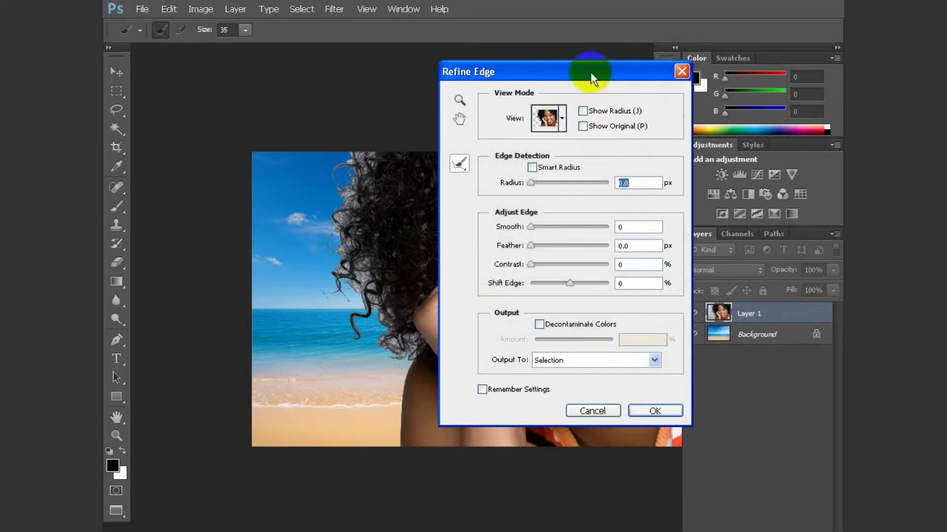
mouse_move(588, 78)
left_mouse_down()
mouse_move(674, 62)
mouse_move(675, 89)
left_mouse_up()
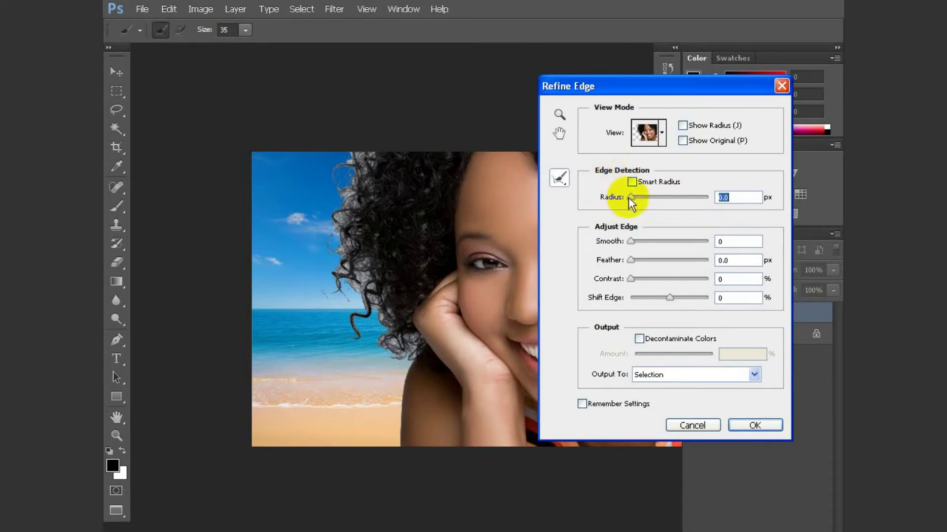
Step: Set the edge radius to 54.0 px and brush Refine Radius over the hairline curls
left_click_drag(629, 198, 677, 197)
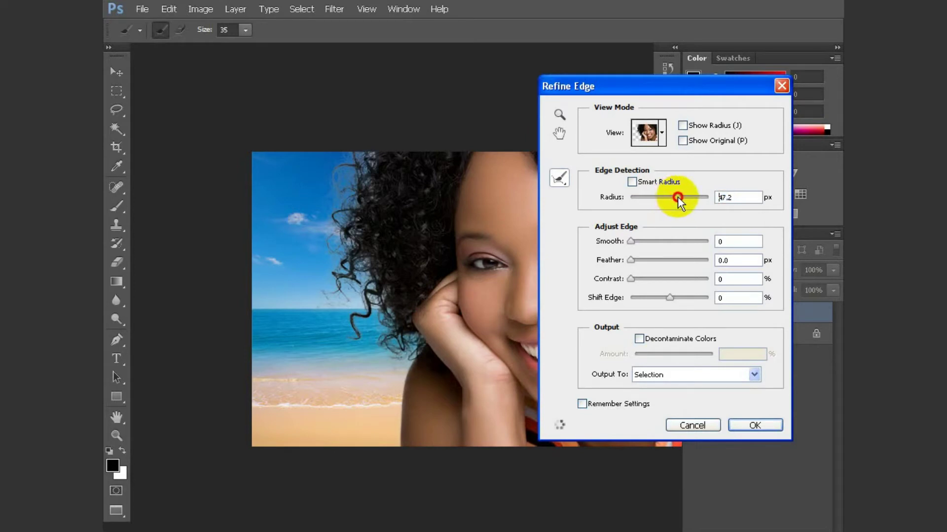
left_click_drag(677, 197, 679, 198)
left_click_drag(681, 197, 680, 197)
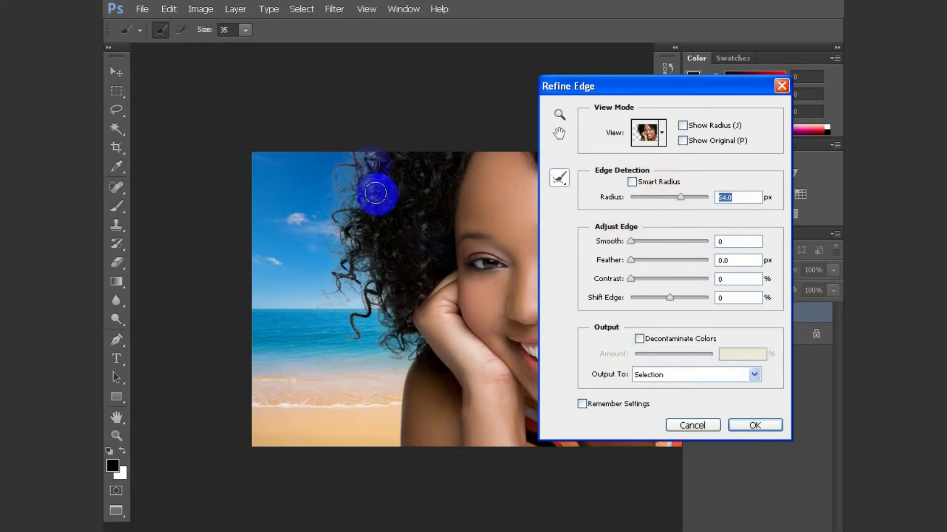
mouse_move(376, 190)
left_mouse_down()
mouse_move(369, 178)
mouse_move(440, 242)
left_mouse_up()
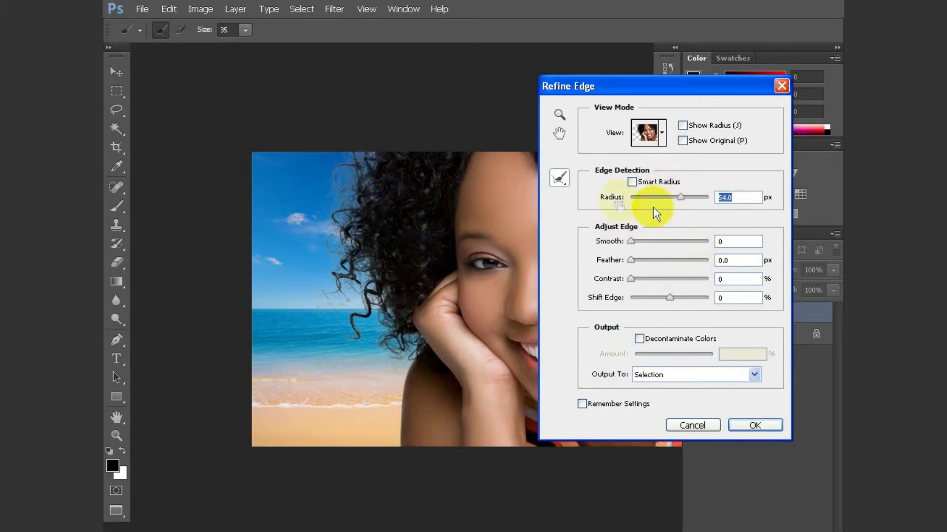
left_click_drag(380, 191, 338, 217)
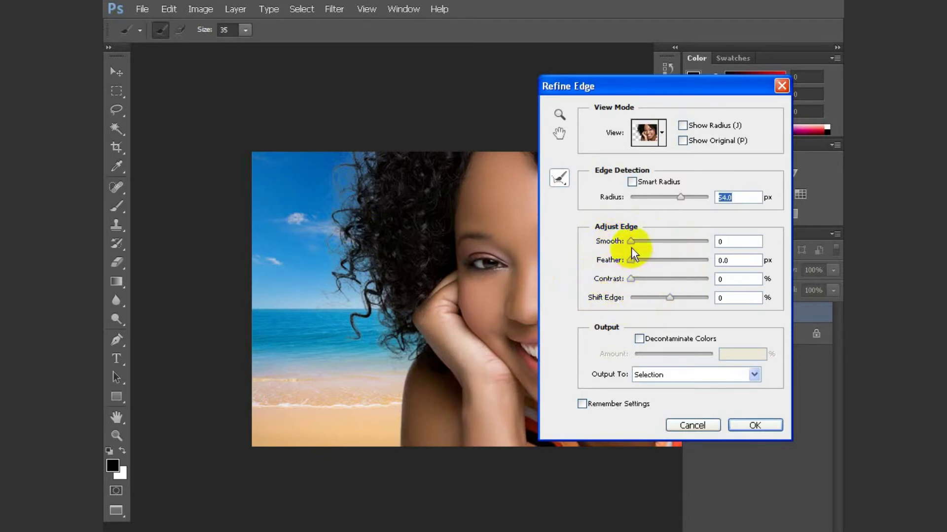
mouse_move(372, 199)
left_mouse_down()
mouse_move(400, 226)
mouse_move(351, 182)
mouse_move(370, 172)
mouse_move(380, 327)
mouse_move(362, 213)
left_mouse_up()
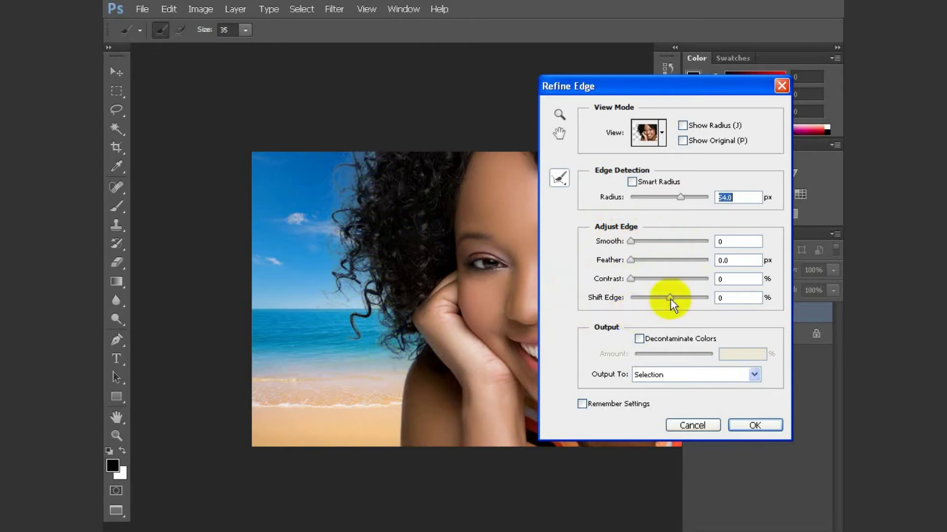
Step: Set edge Contrast to 17%, add slight Smooth, and brush another hair refinement stroke
left_click(630, 279)
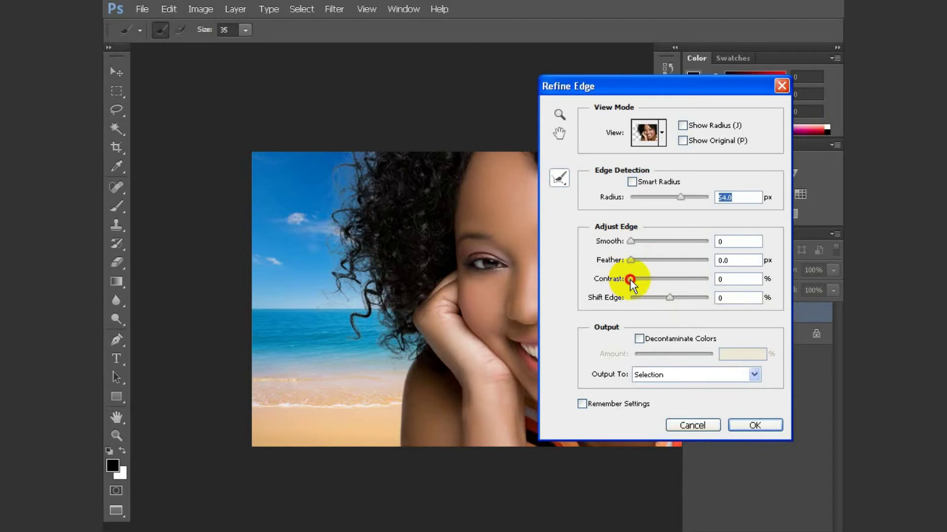
left_click_drag(629, 280, 652, 280)
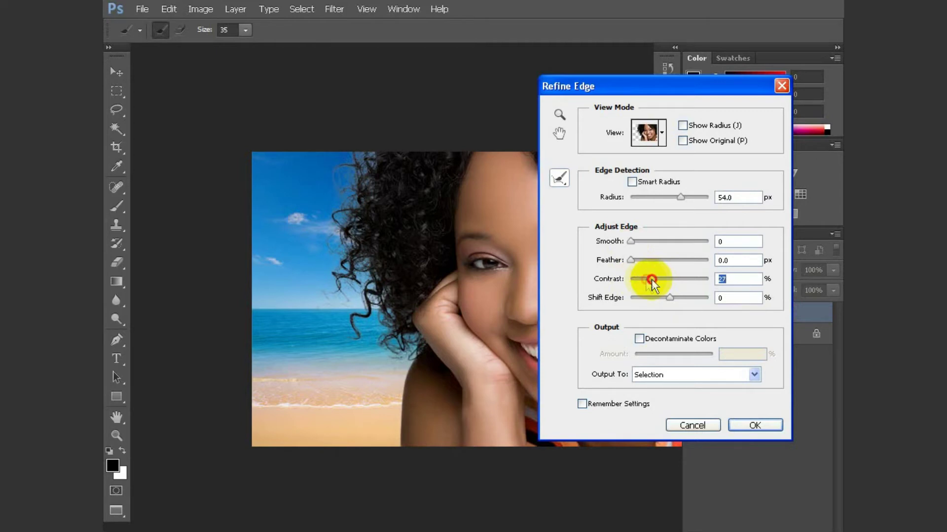
mouse_move(651, 279)
left_mouse_down()
mouse_move(638, 280)
mouse_move(660, 285)
left_mouse_up()
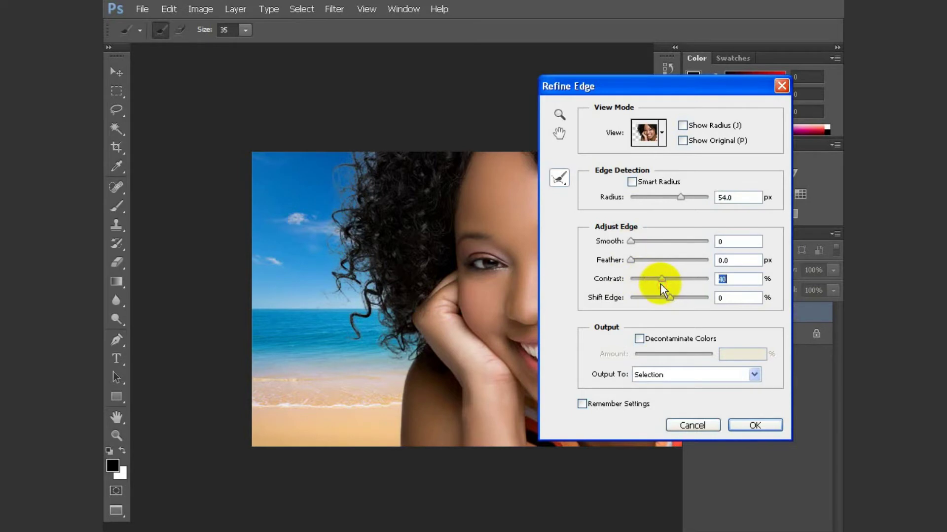
left_click(671, 285)
left_click_drag(661, 279, 643, 277)
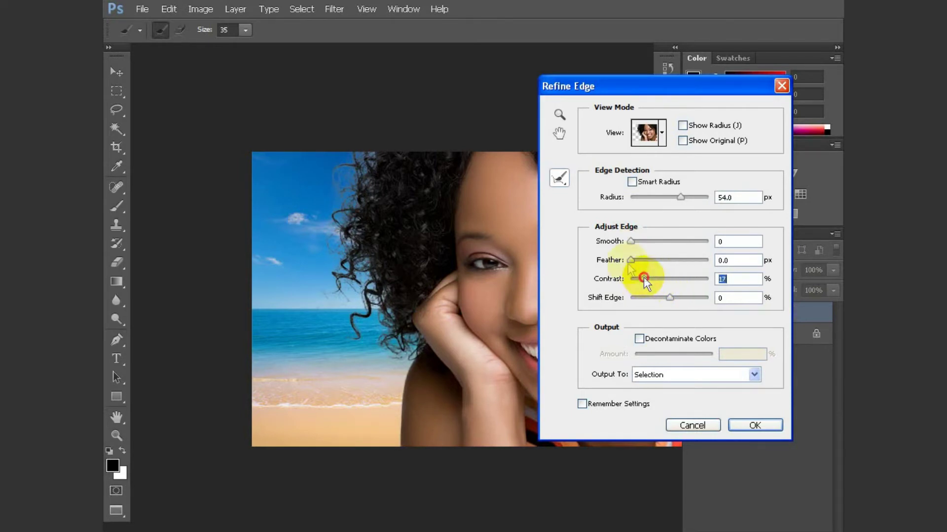
left_click(631, 242)
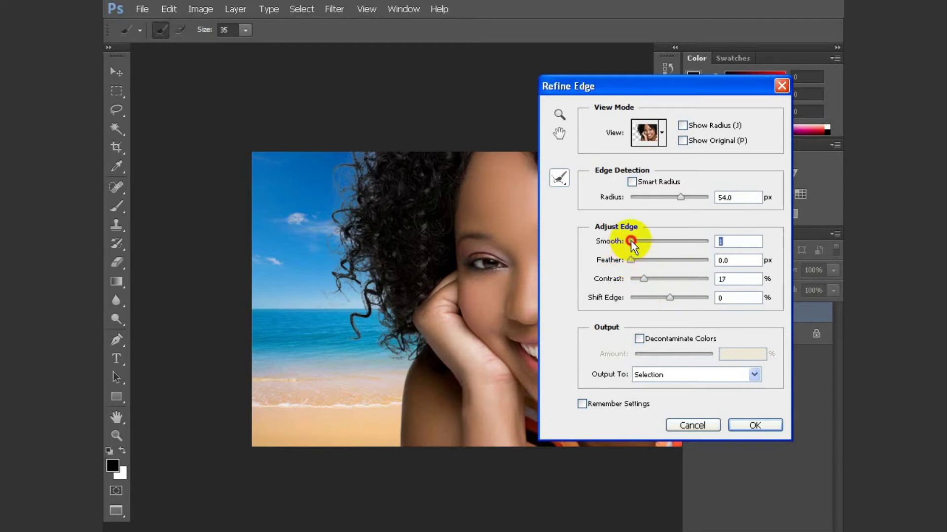
left_click_drag(631, 242, 629, 242)
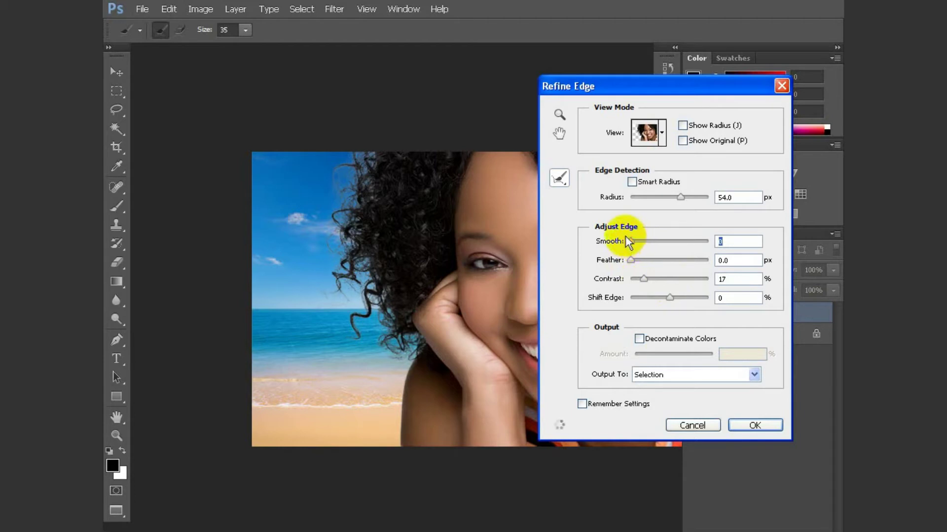
left_click_drag(413, 205, 410, 201)
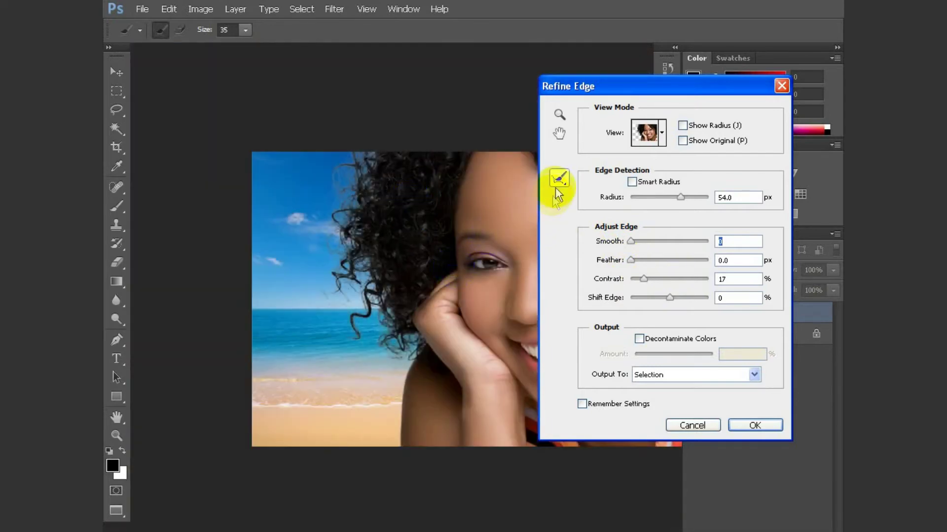
left_click(559, 185)
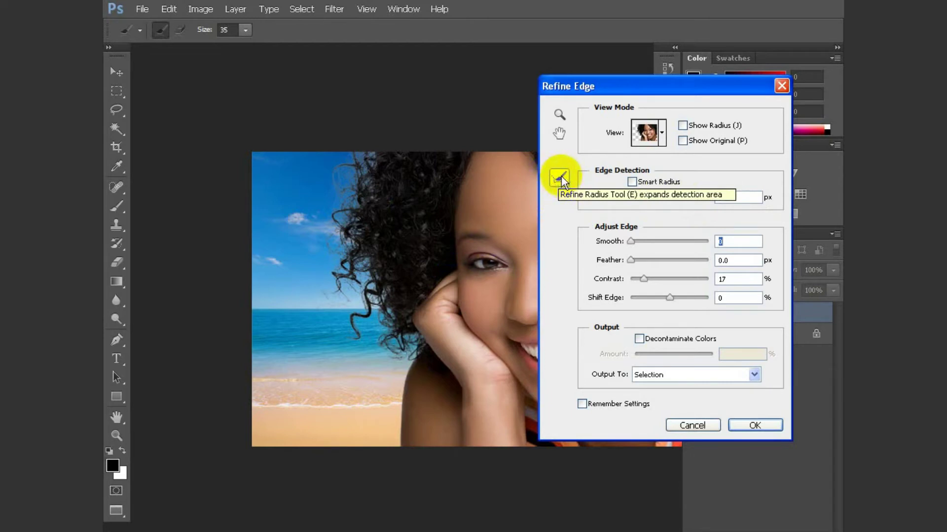
Step: Brush Refine Radius strokes up the hair and along its top strands
left_click(560, 179)
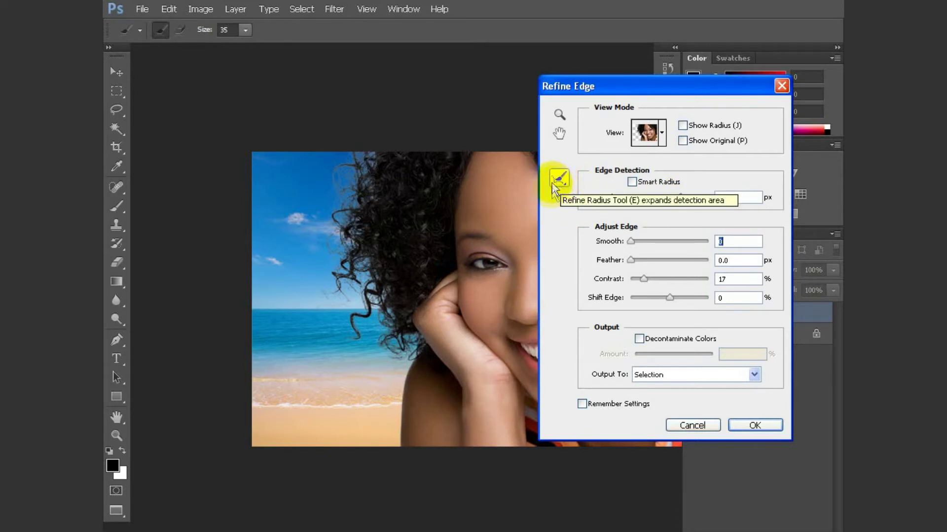
left_click(560, 182)
left_click_drag(387, 323, 379, 158)
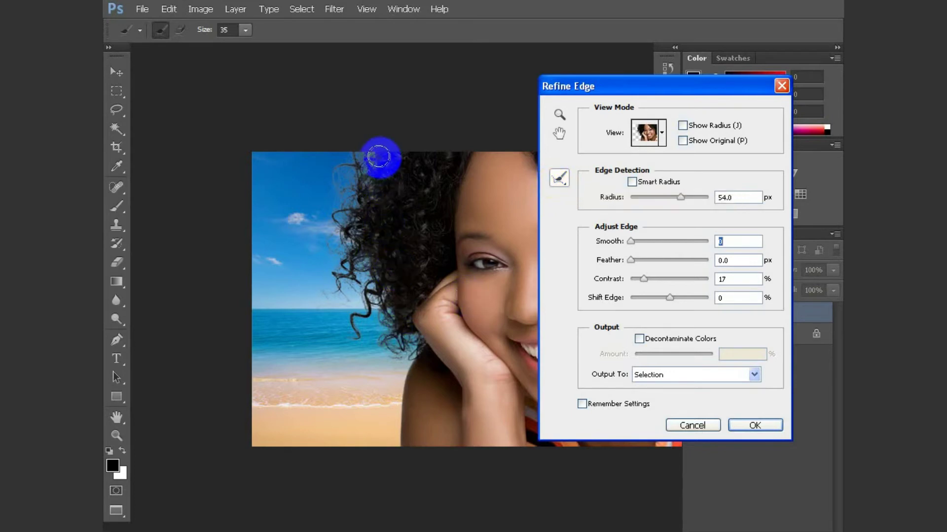
mouse_move(395, 158)
left_mouse_down()
mouse_move(375, 153)
mouse_move(370, 200)
mouse_move(348, 205)
mouse_move(373, 211)
mouse_move(364, 243)
mouse_move(363, 228)
mouse_move(381, 240)
mouse_move(376, 233)
mouse_move(355, 275)
mouse_move(363, 242)
mouse_move(327, 271)
mouse_move(384, 271)
mouse_move(359, 307)
mouse_move(395, 296)
mouse_move(376, 327)
mouse_move(372, 312)
mouse_move(354, 312)
mouse_move(380, 264)
mouse_move(348, 266)
mouse_move(422, 212)
left_mouse_up()
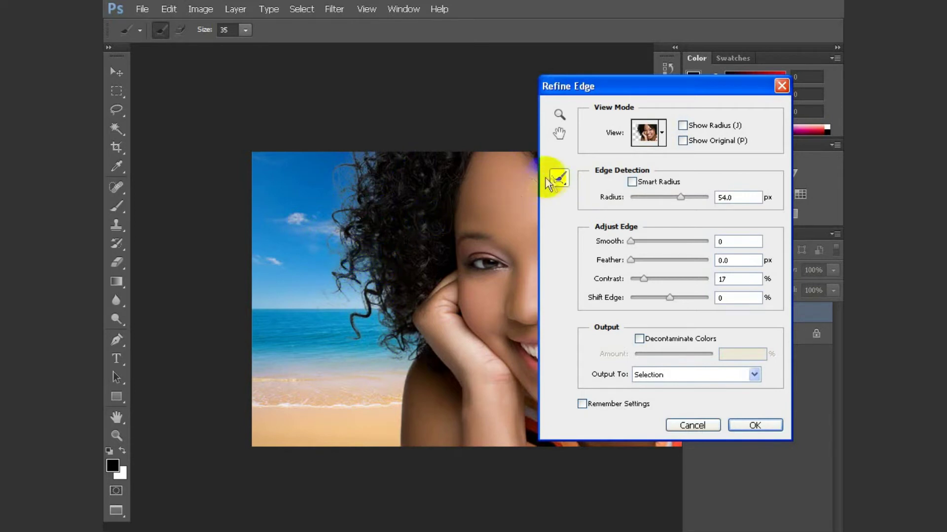
left_click(437, 179)
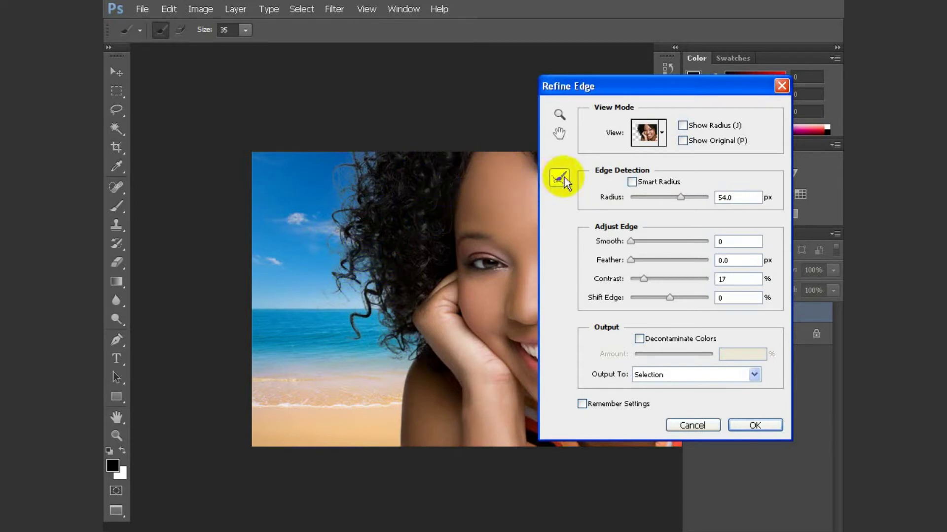
Step: Erase refinement along the hair edge, then repaint the top hair with Refine Radius
left_click(180, 29)
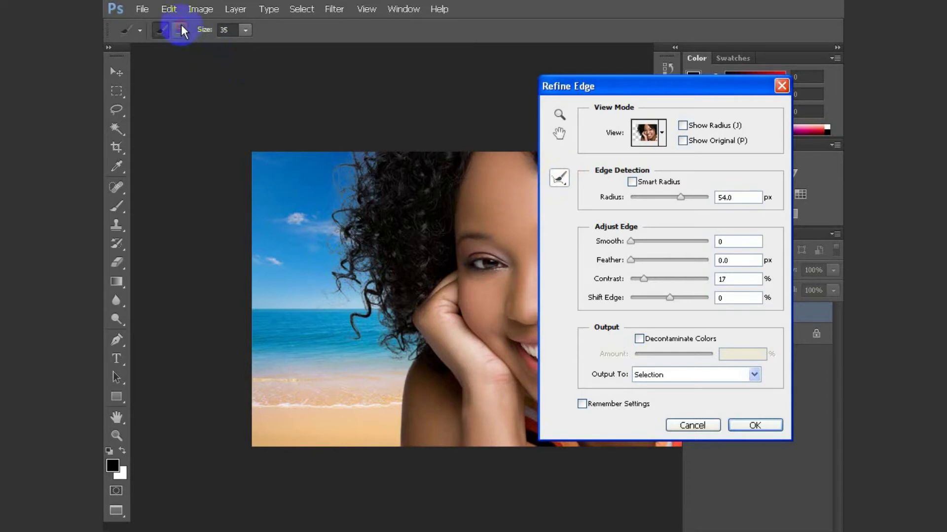
left_click_drag(357, 189, 369, 152)
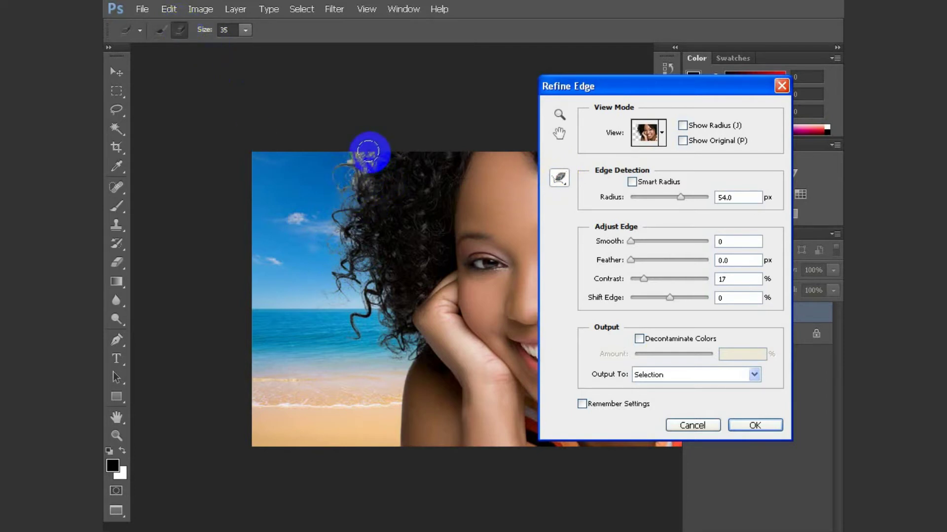
left_click_drag(369, 186, 362, 187)
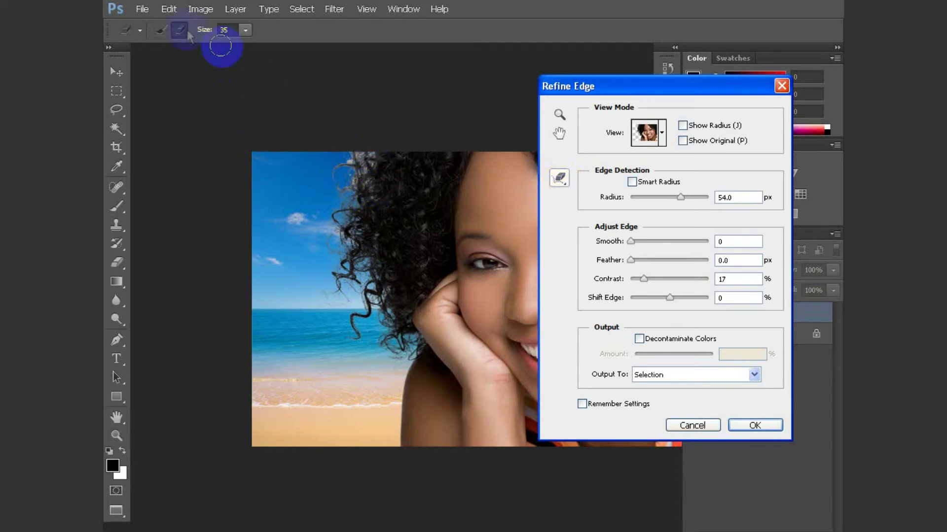
left_click(160, 31)
mouse_move(376, 156)
left_mouse_down()
mouse_move(331, 186)
mouse_move(376, 184)
mouse_move(352, 197)
mouse_move(376, 197)
mouse_move(339, 207)
mouse_move(364, 228)
mouse_move(344, 238)
mouse_move(371, 235)
mouse_move(349, 274)
mouse_move(373, 276)
mouse_move(365, 286)
mouse_move(392, 308)
mouse_move(381, 345)
left_mouse_up()
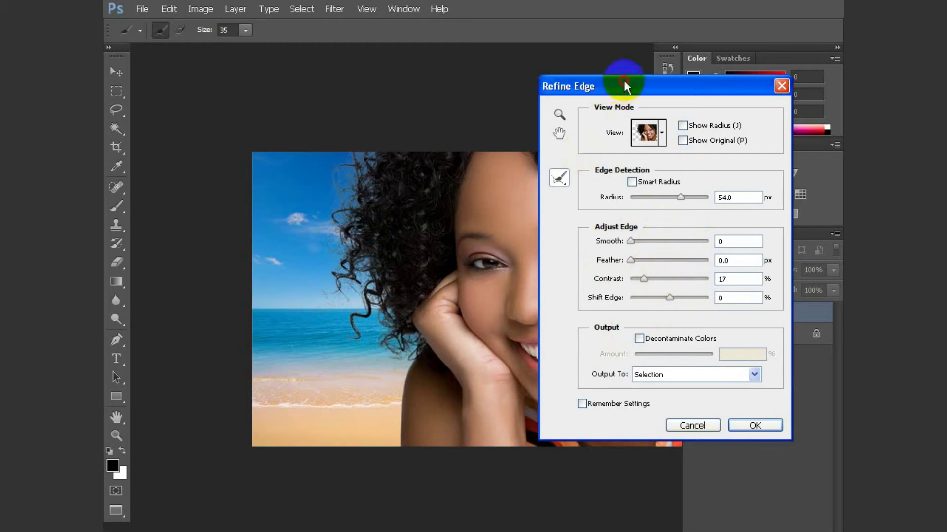
Step: Apply Refine Edge with Output To set to New Layer, creating Layer 1 copy
left_click_drag(565, 89, 569, 84)
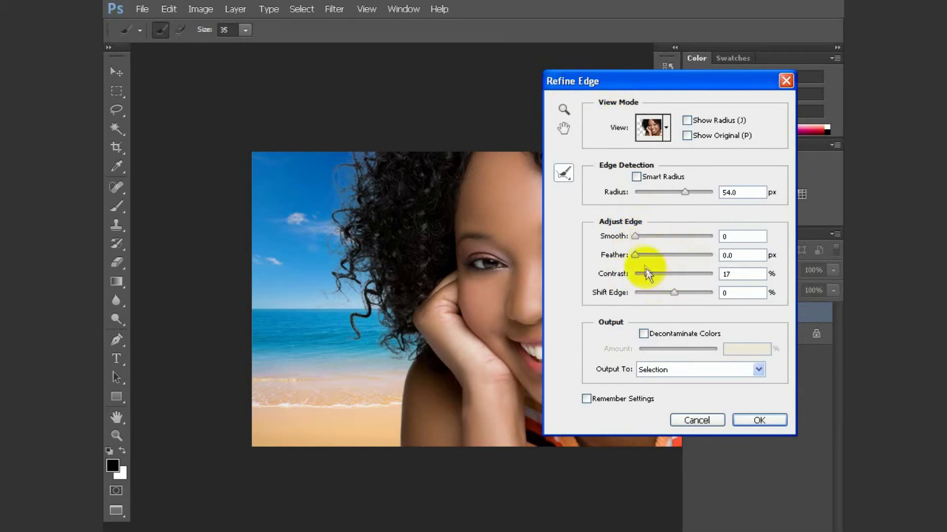
left_click_drag(414, 266, 436, 223)
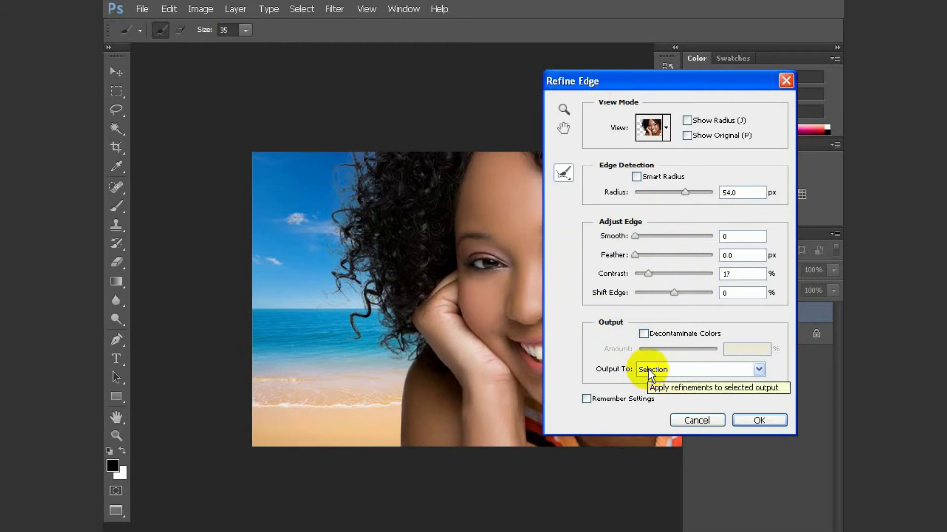
left_click(652, 370)
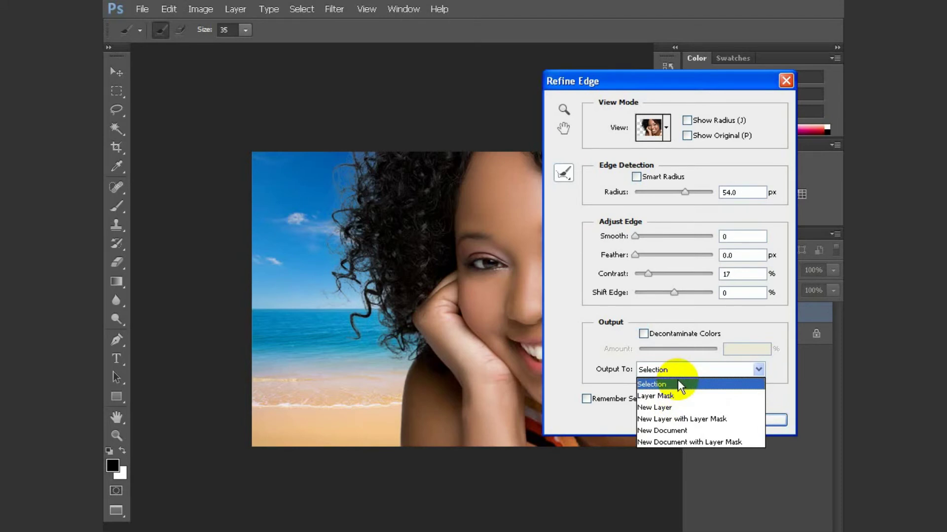
left_click(675, 408)
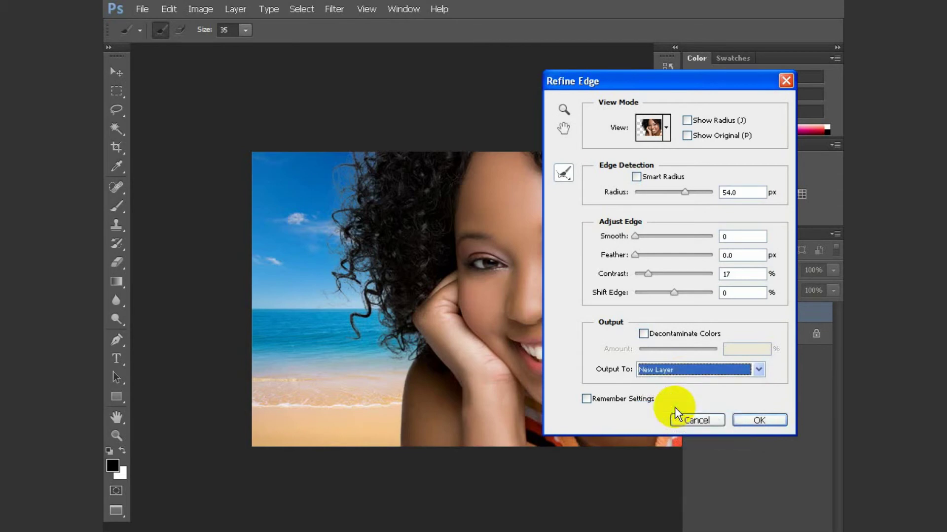
left_click(744, 417)
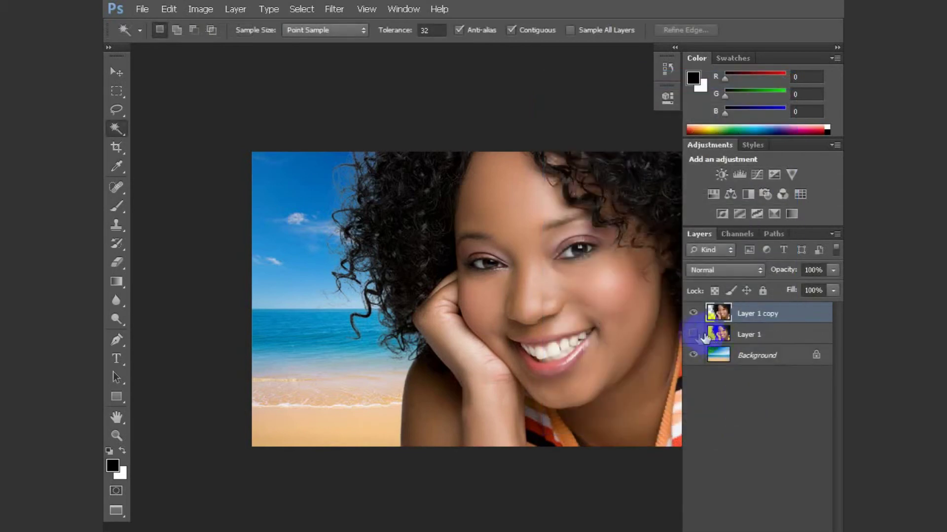
Step: Duplicate Layer 1 copy as Layer 1 copy 2, hide it, and keep Layer 1 copy active
left_click(693, 314)
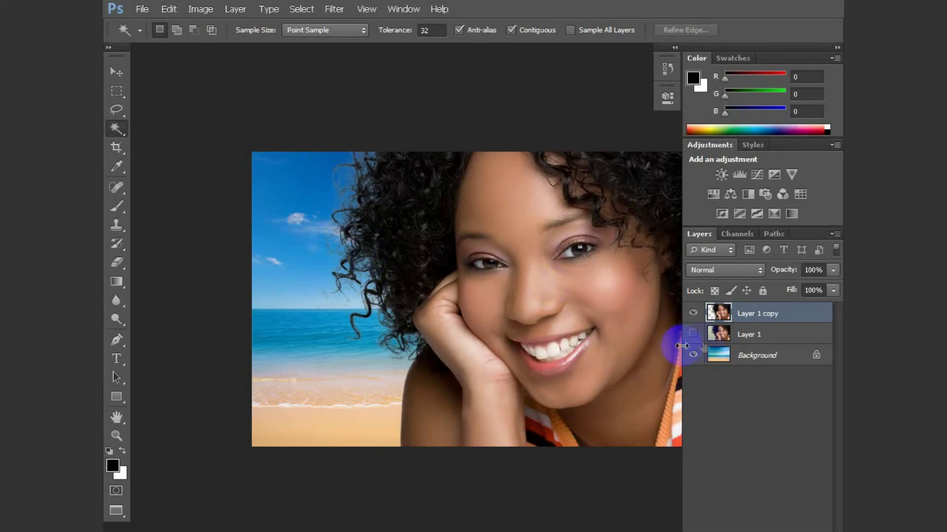
left_click(693, 334)
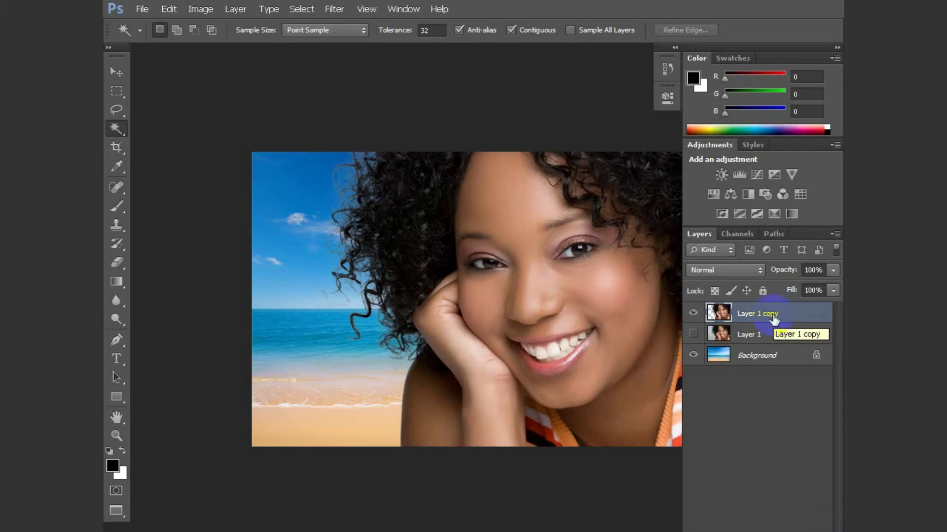
key("ctrl+j")
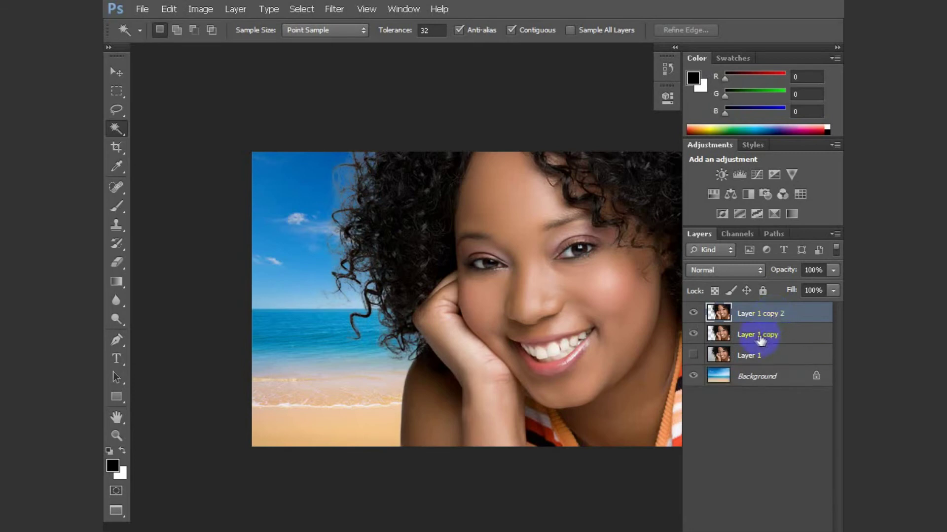
left_click(758, 336)
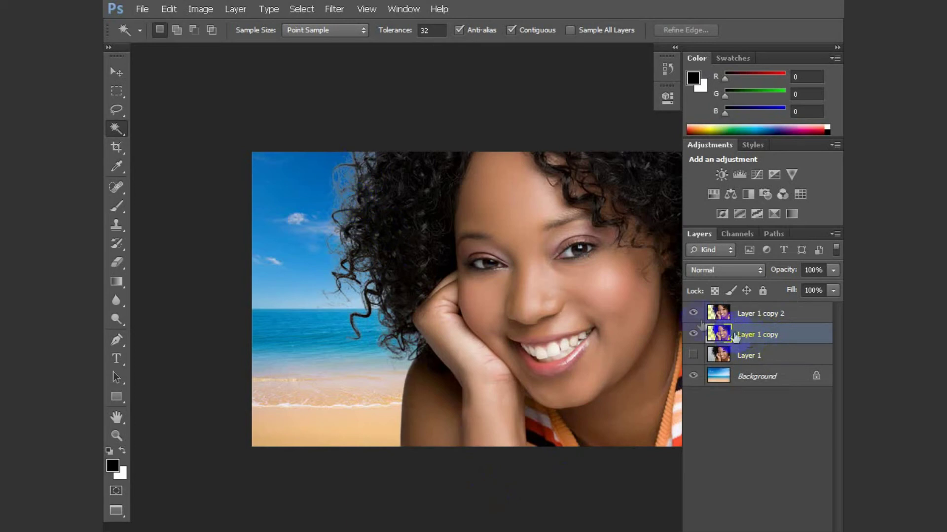
left_click(692, 313)
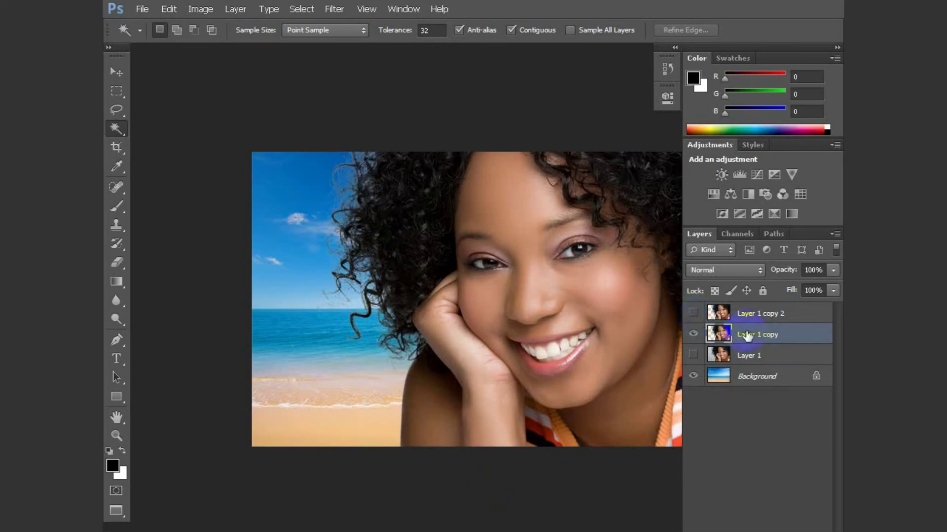
Step: Set Layer 1 copy's blend mode to Multiply
left_click(742, 268)
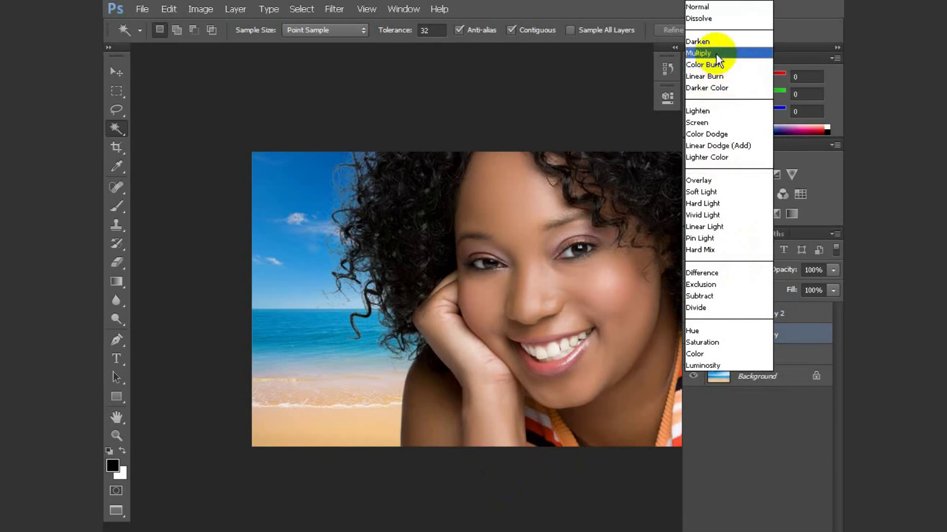
left_click(717, 54)
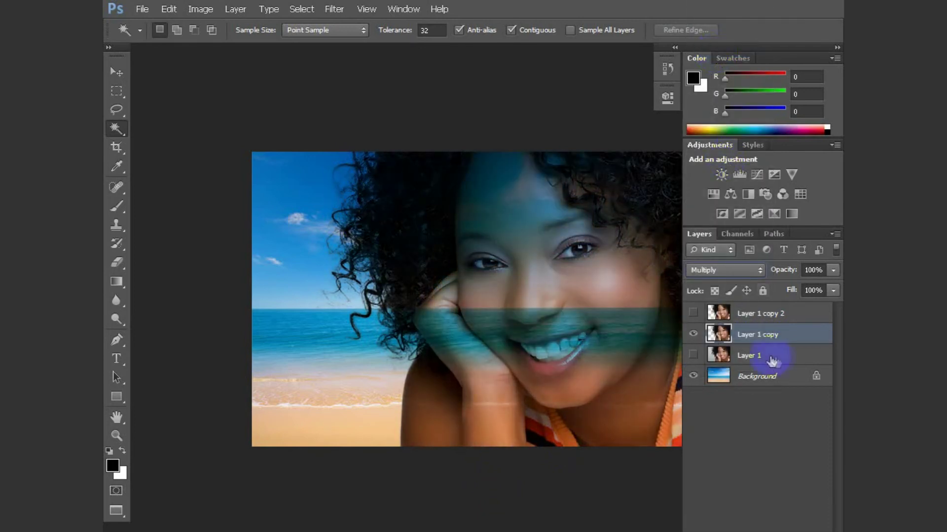
left_click(771, 337)
mouse_move(771, 337)
left_mouse_down()
mouse_move(422, 213)
mouse_move(448, 242)
mouse_move(759, 335)
mouse_move(756, 359)
left_mouse_up()
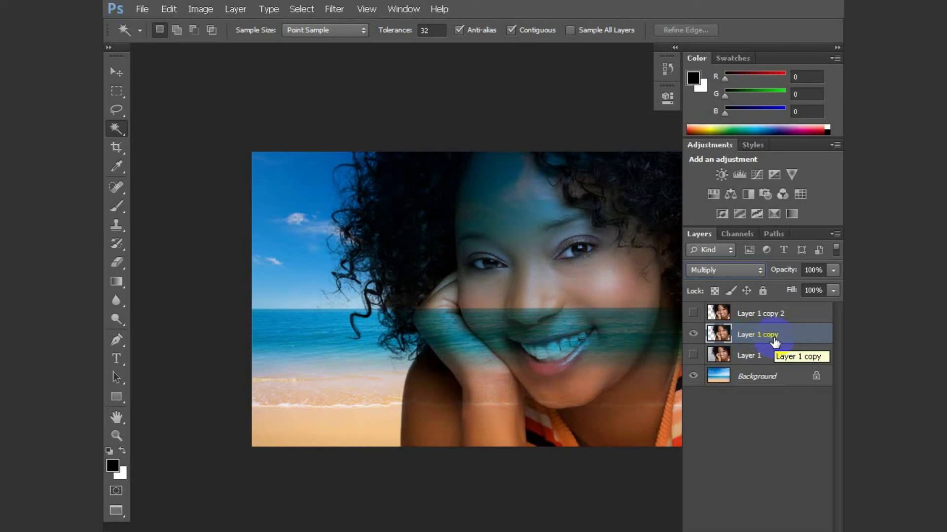
Step: Unhide and select Layer 1 copy 2, then give it a white layer mask
left_click(693, 313)
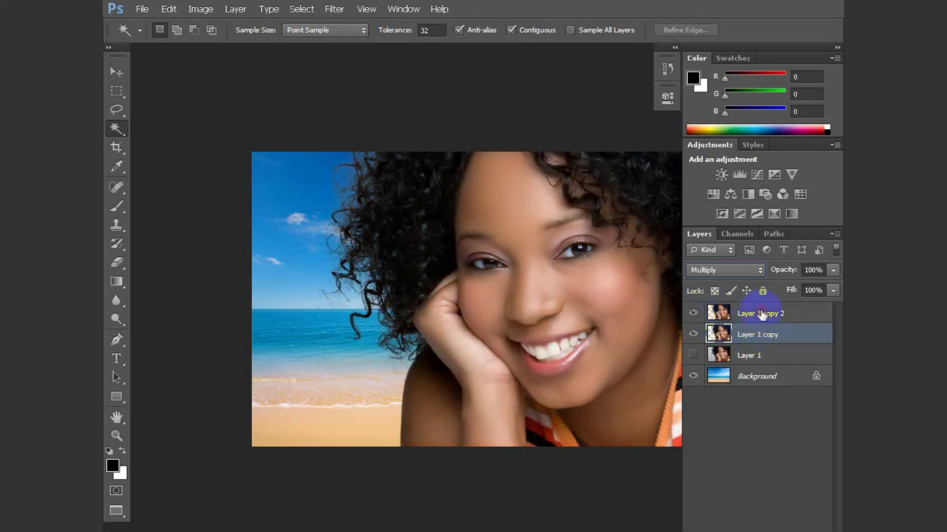
left_click(763, 316)
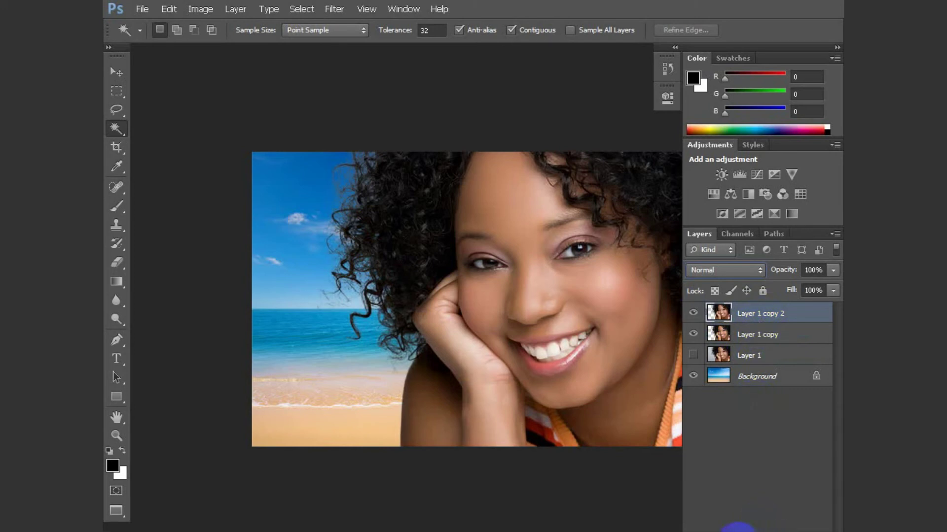
left_click(738, 528)
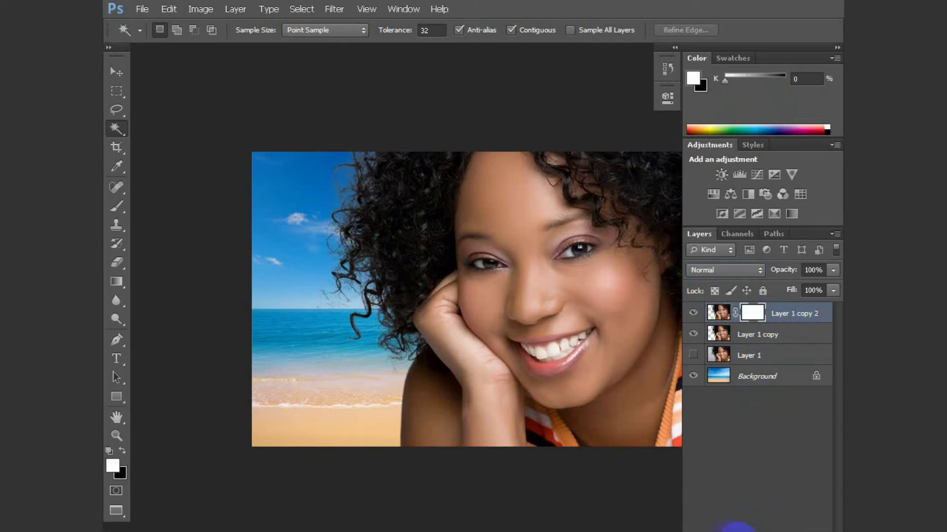
Step: Set up a soft round brush at 0% hardness and 40 px, with black as foreground
left_click(116, 207)
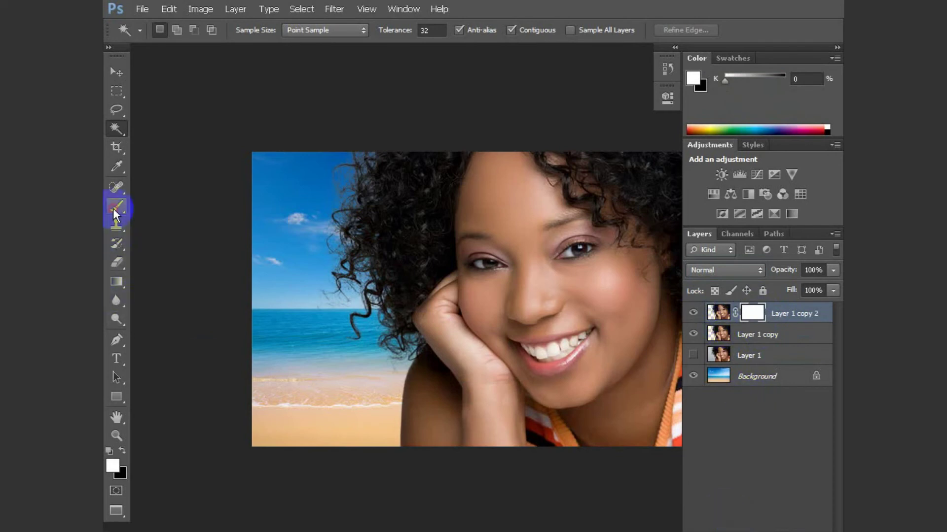
left_click(176, 30)
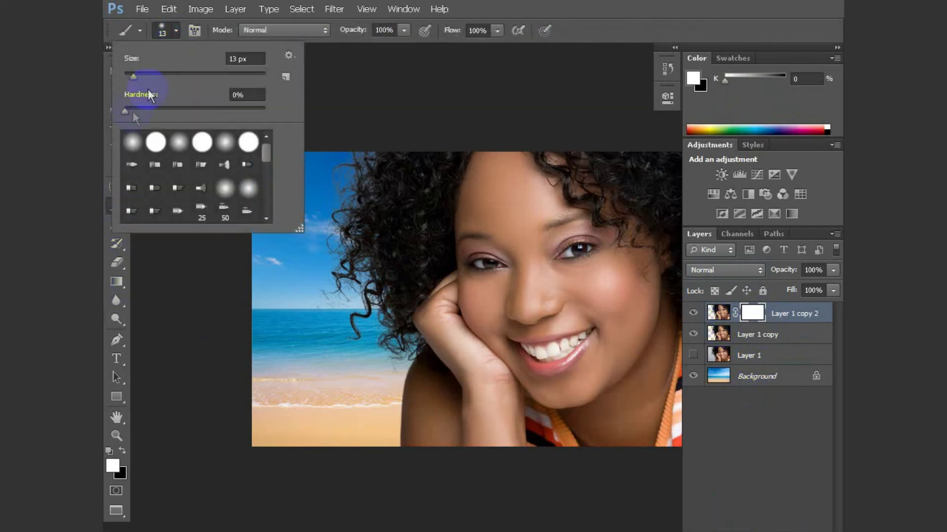
left_click_drag(124, 111, 155, 115)
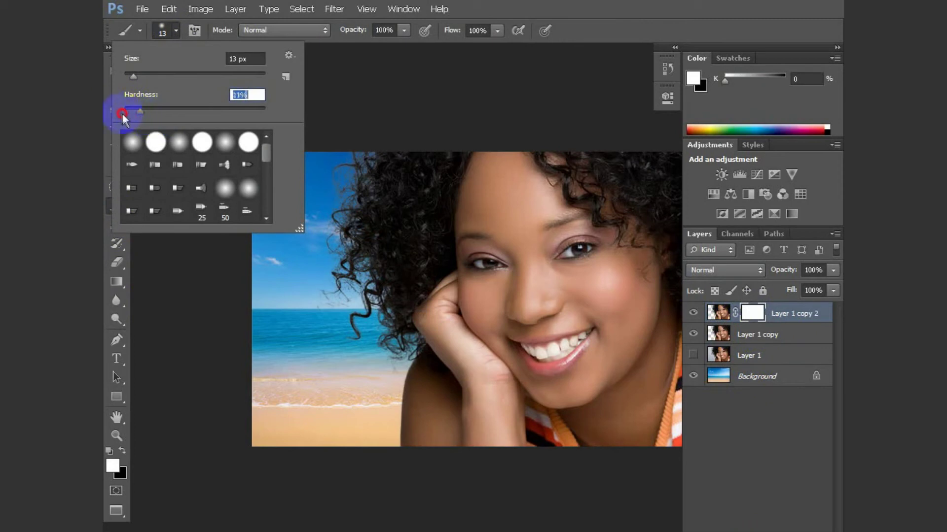
left_click(225, 142)
left_click(346, 111)
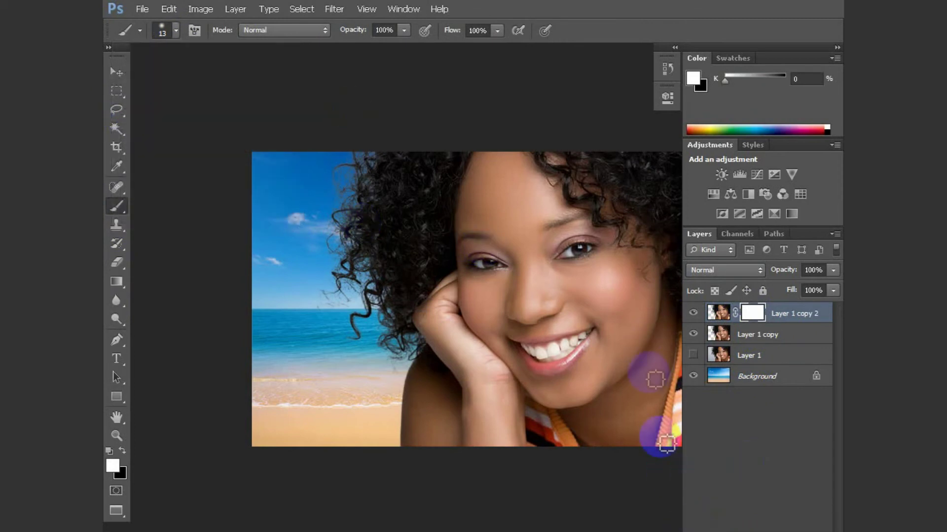
key("bracketright")
key("bracketright")
key("bracketright")
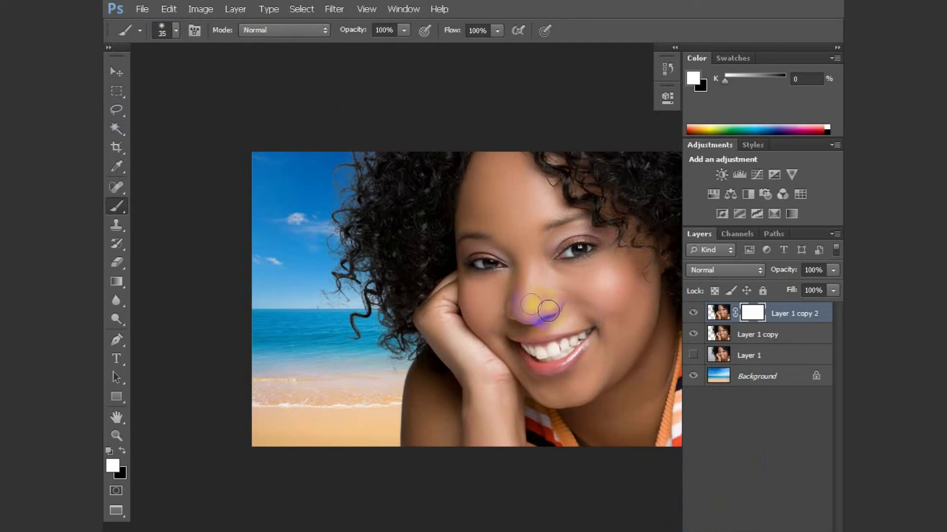
key("bracketright")
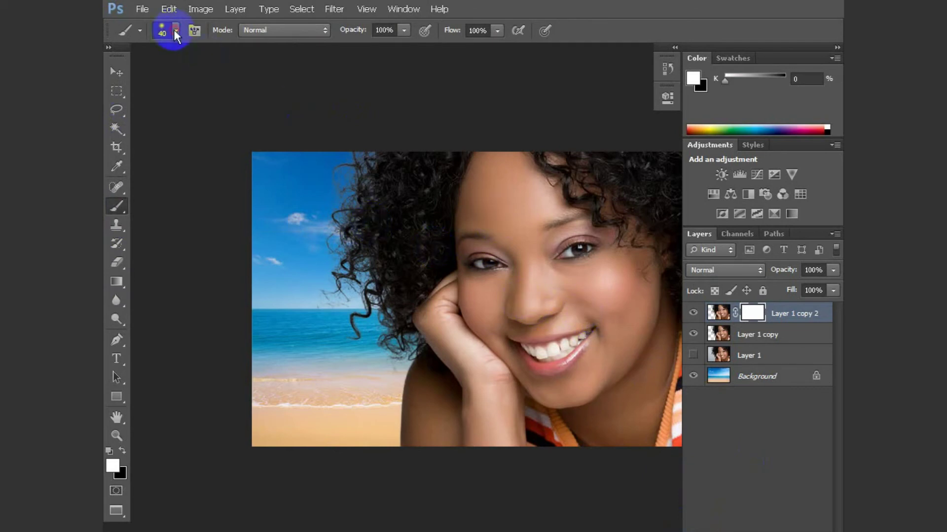
left_click(175, 33)
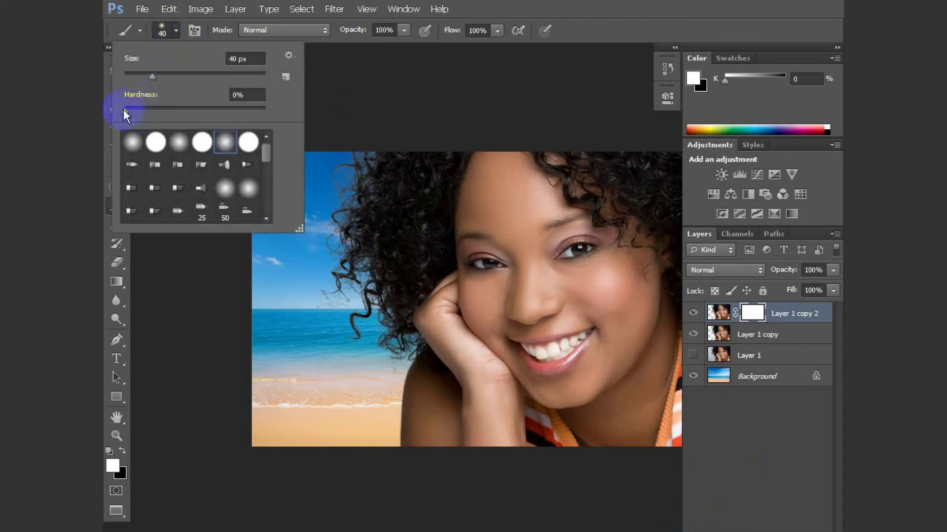
left_click(334, 105)
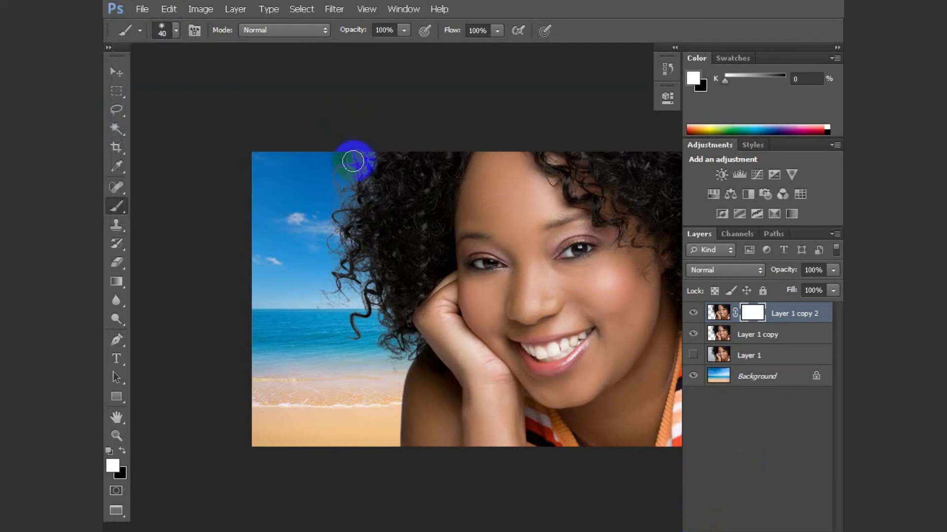
left_click(124, 450)
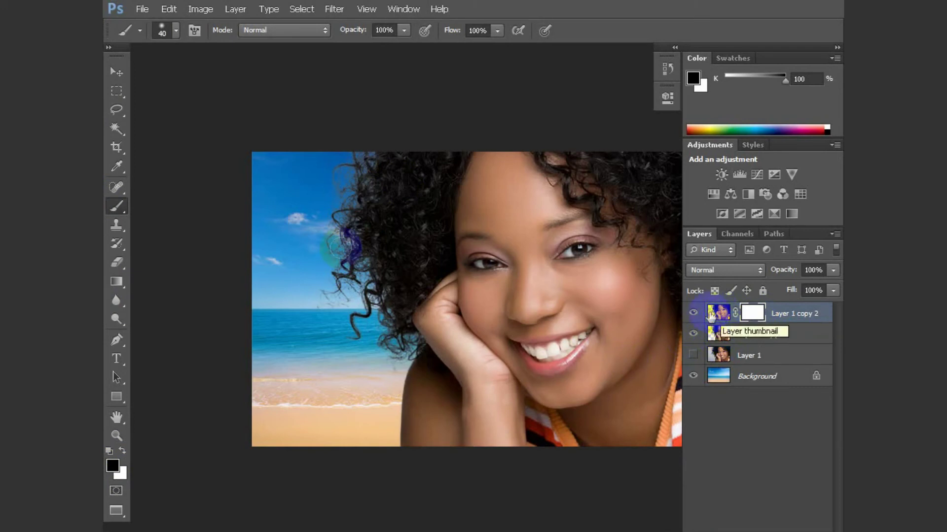
Step: Lower brush opacity to 20% and paint black along the top-left hair edge on the mask
left_click(341, 176)
left_click_drag(340, 176, 334, 184)
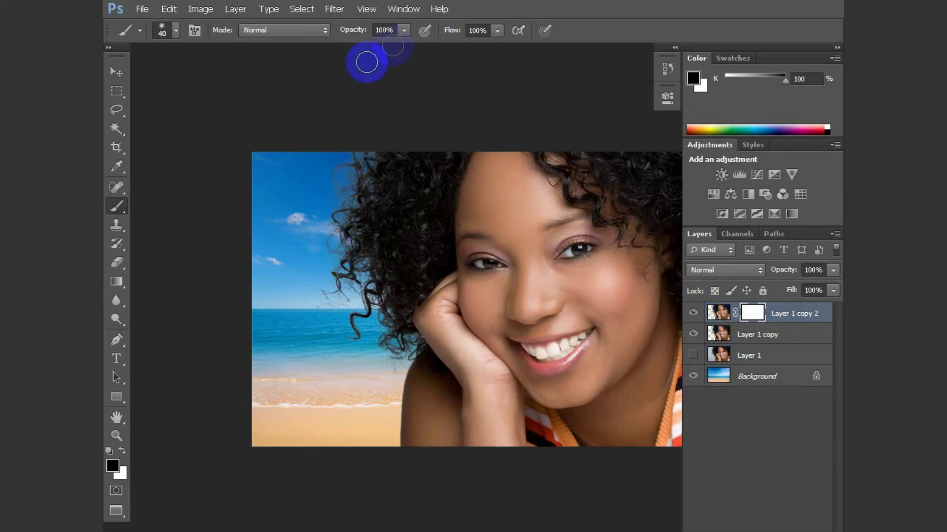
type("20")
key("Return")
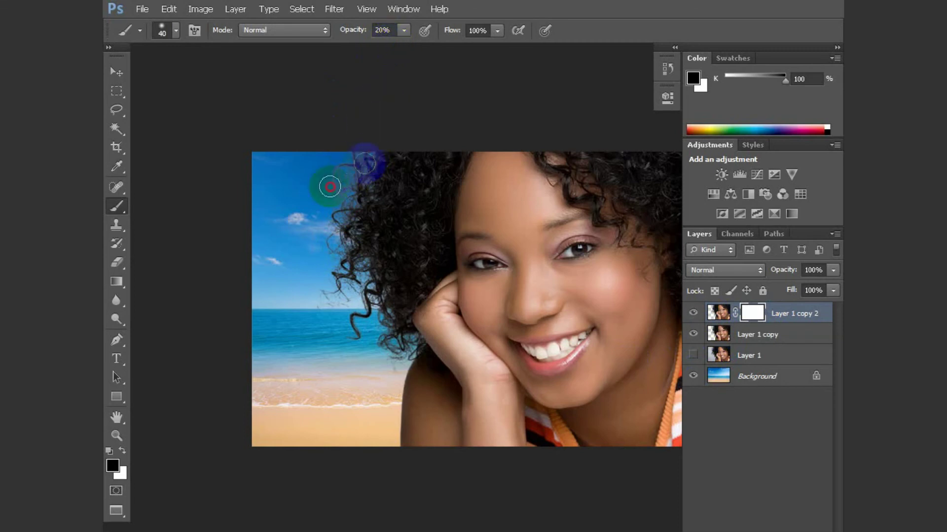
left_click_drag(369, 156, 338, 212)
left_click(321, 290)
mouse_move(321, 291)
left_mouse_down()
mouse_move(359, 247)
mouse_move(365, 272)
mouse_move(383, 283)
mouse_move(370, 345)
left_mouse_up()
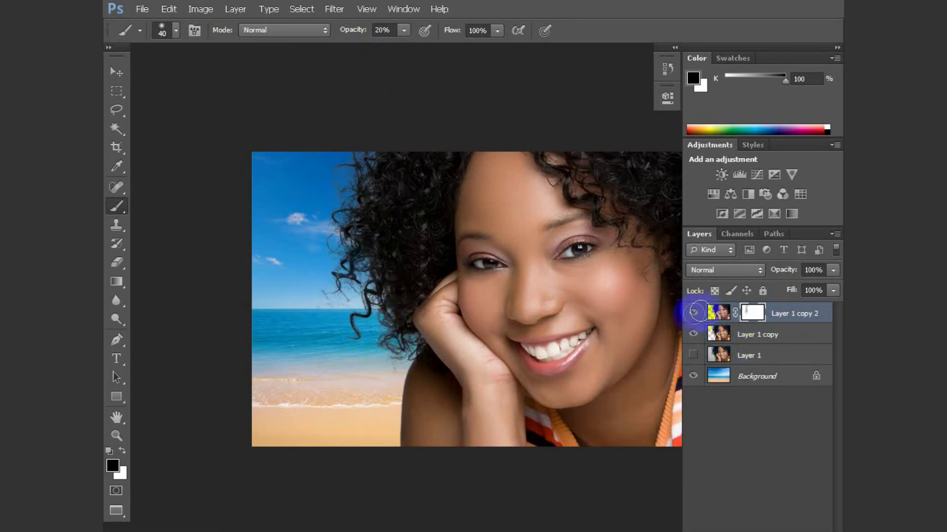
Step: Keep softening the hair edge and hanging curl, then toggle Layer 1 copy 2 to compare
left_click(363, 281)
mouse_move(363, 281)
left_mouse_down()
mouse_move(339, 302)
mouse_move(376, 302)
mouse_move(404, 339)
mouse_move(391, 360)
mouse_move(375, 355)
mouse_move(356, 223)
mouse_move(381, 169)
mouse_move(379, 141)
mouse_move(346, 159)
mouse_move(391, 169)
mouse_move(345, 228)
mouse_move(365, 262)
mouse_move(389, 261)
mouse_move(415, 151)
mouse_move(459, 167)
mouse_move(429, 205)
mouse_move(450, 141)
mouse_move(350, 176)
mouse_move(359, 154)
left_mouse_up()
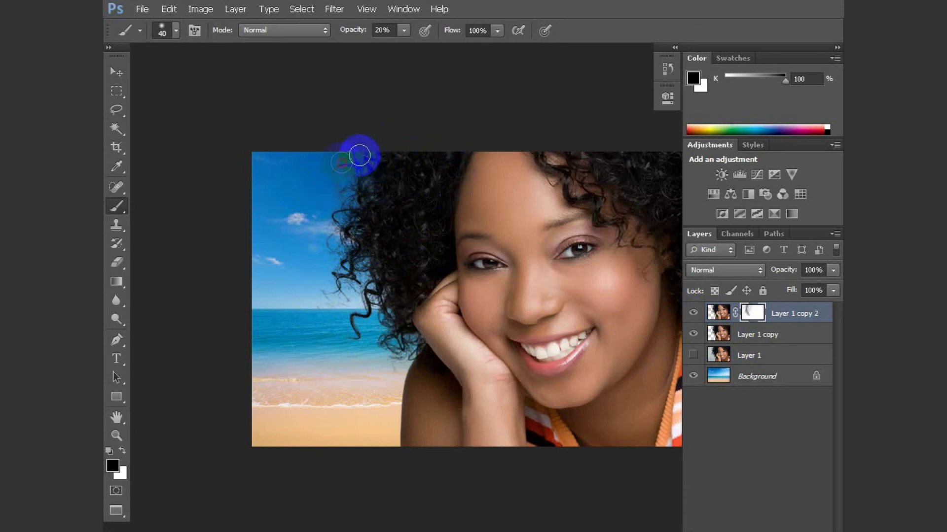
left_click_drag(327, 302, 347, 333)
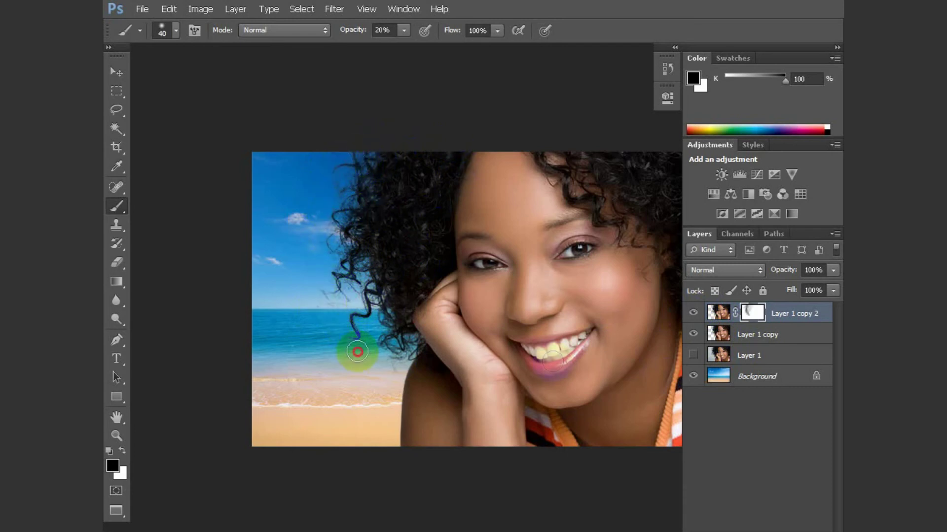
left_click_drag(666, 317, 650, 360)
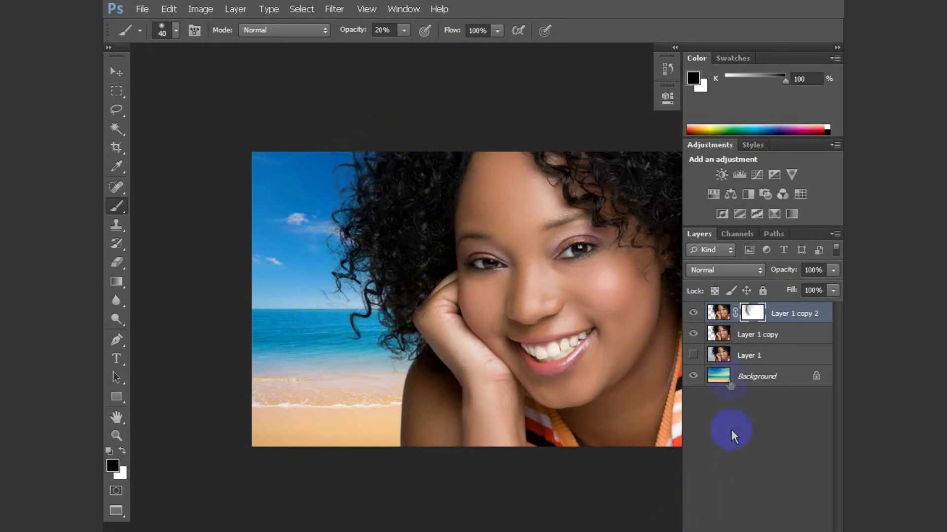
left_click(693, 313)
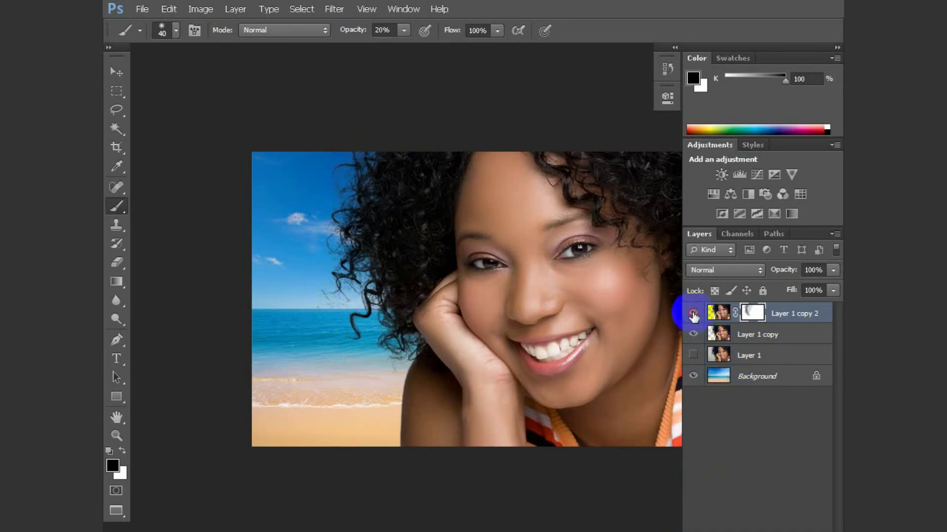
left_click(693, 313)
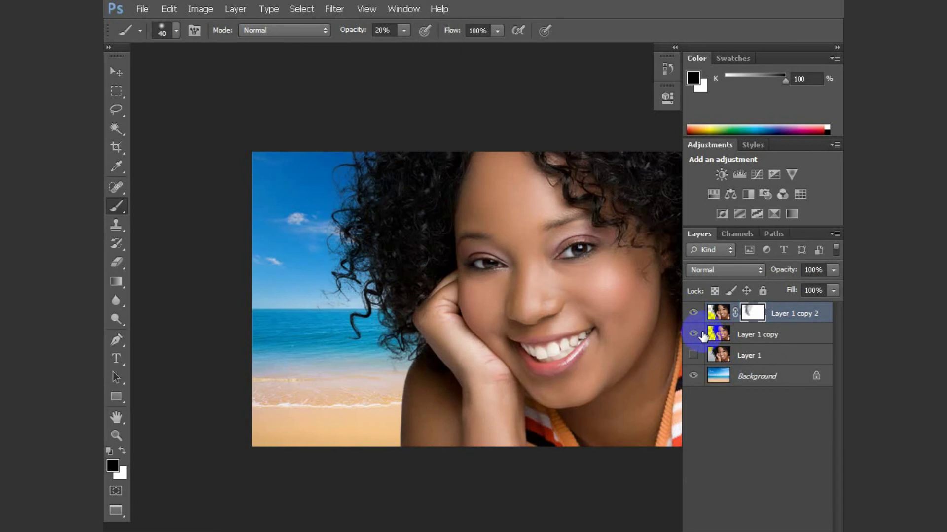
left_click(718, 312)
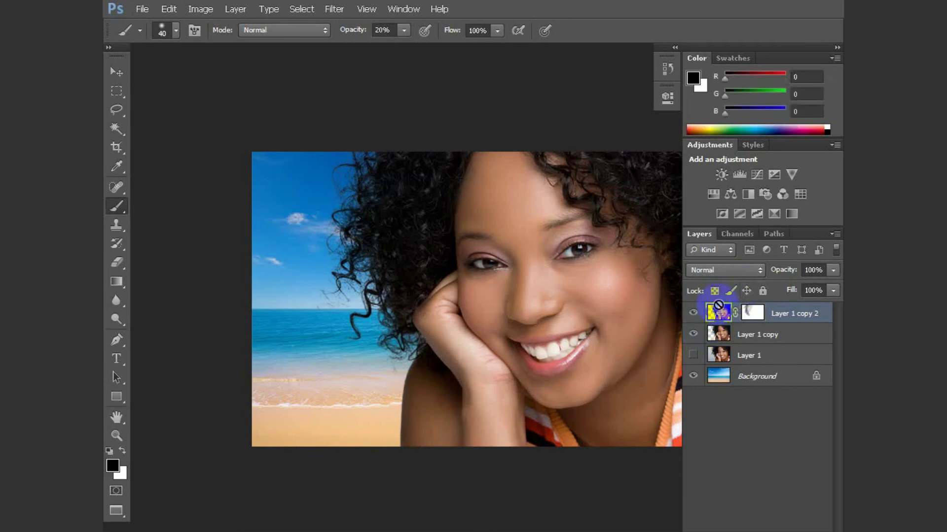
key("ctrl+alt+shift+e")
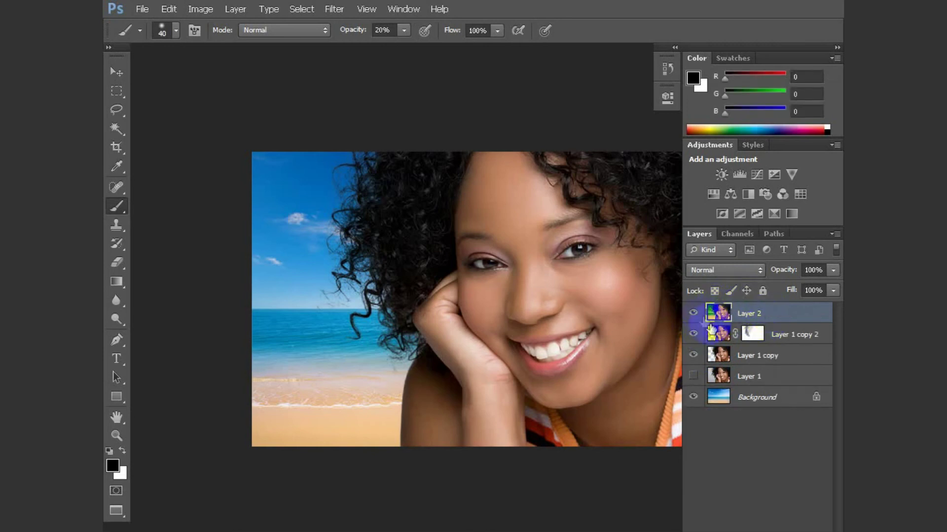
left_click(692, 313)
left_click_drag(791, 316, 819, 530)
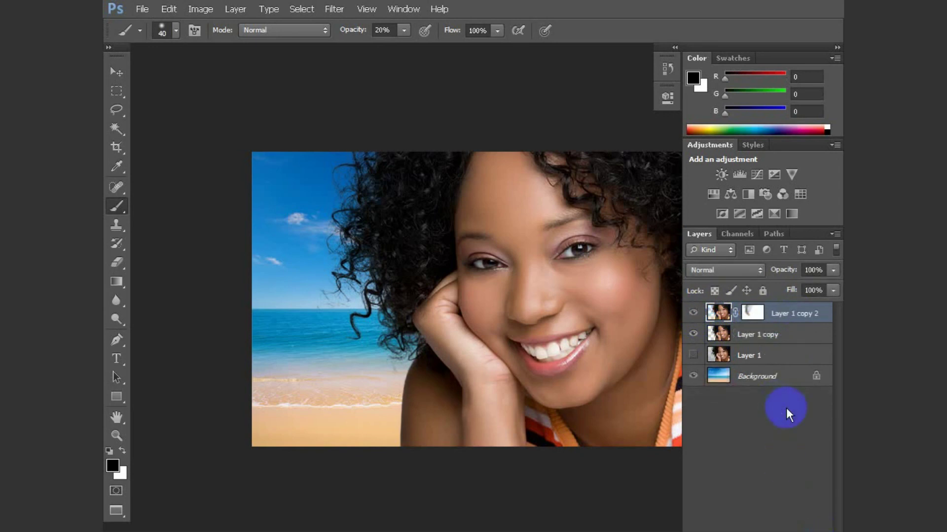
left_click(775, 321)
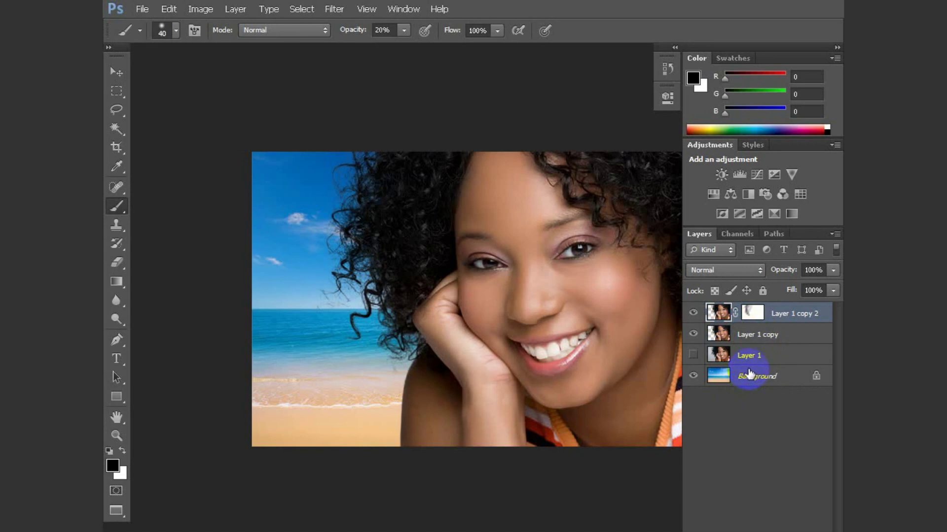
Step: Stamp all visible layers into a new layer named 'Ket Qua Xu Ly'
key("ctrl+shift+alt+e")
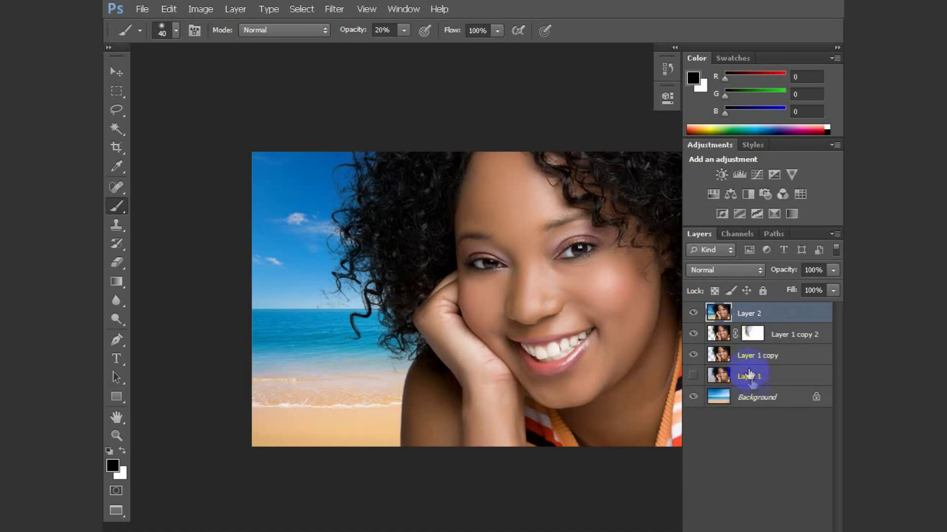
double_click(749, 314)
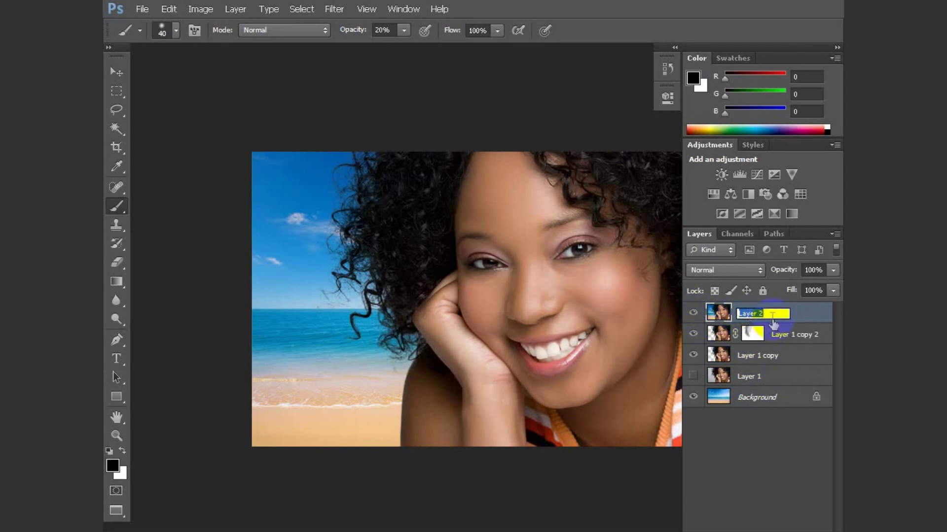
type("Ket Qua Xu L")
type("y")
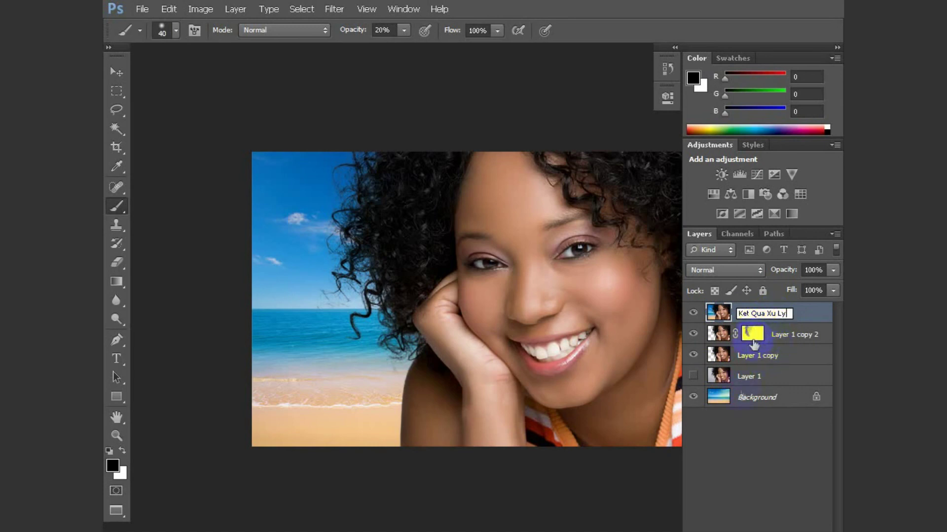
left_click(736, 436)
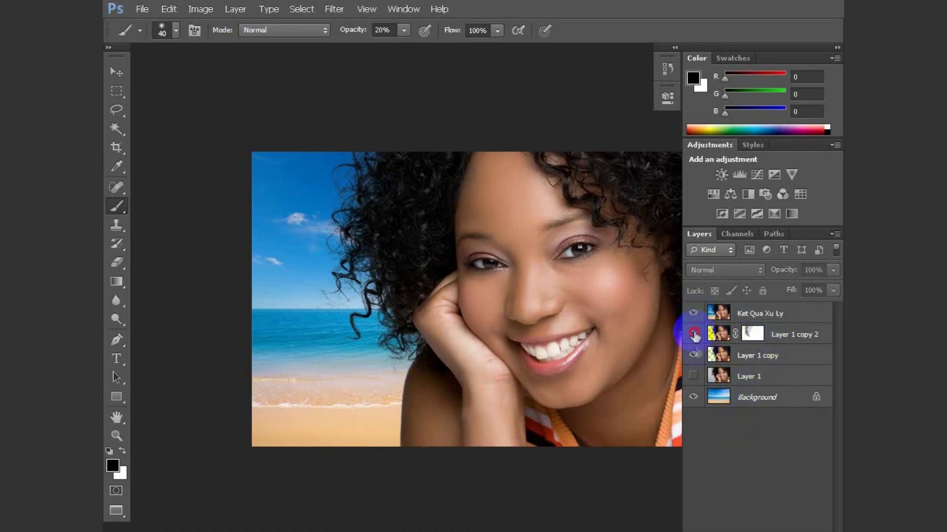
Step: Hide Layer 1 copy 2, Layer 1 copy and Background, keeping Ket Qua Xu Ly selected
left_click_drag(694, 335, 693, 355)
left_click(694, 397)
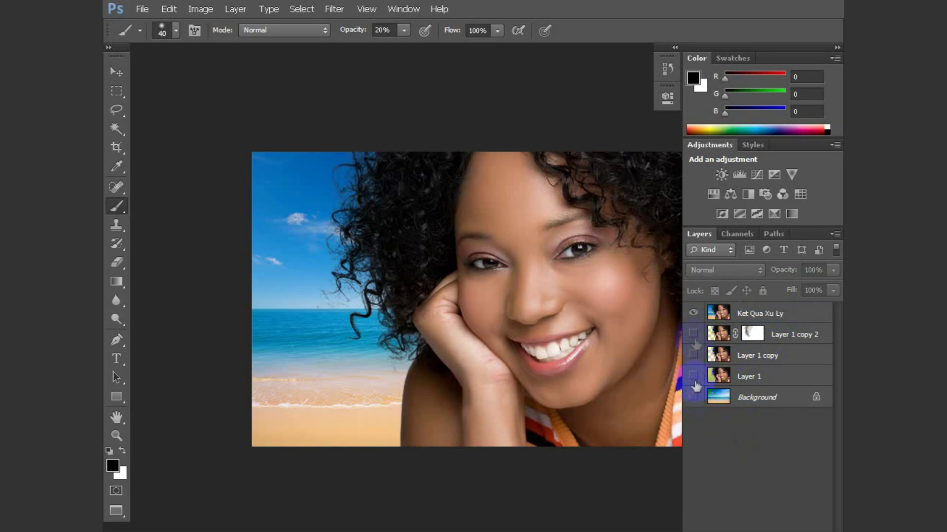
left_click(729, 315)
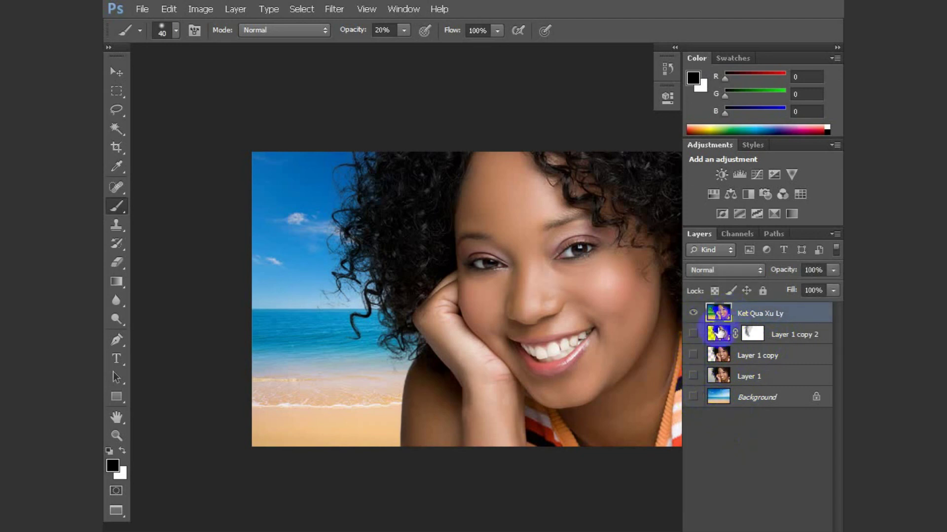
Step: Return to standard screen mode with beach.jpg floating in its own window
key("f")
key("f")
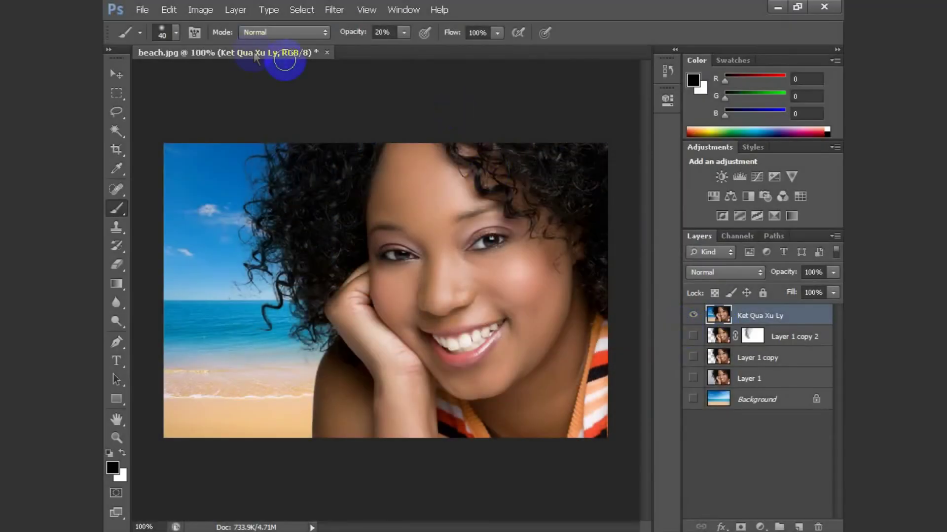
left_click_drag(255, 58, 249, 118)
key("ctrl+o")
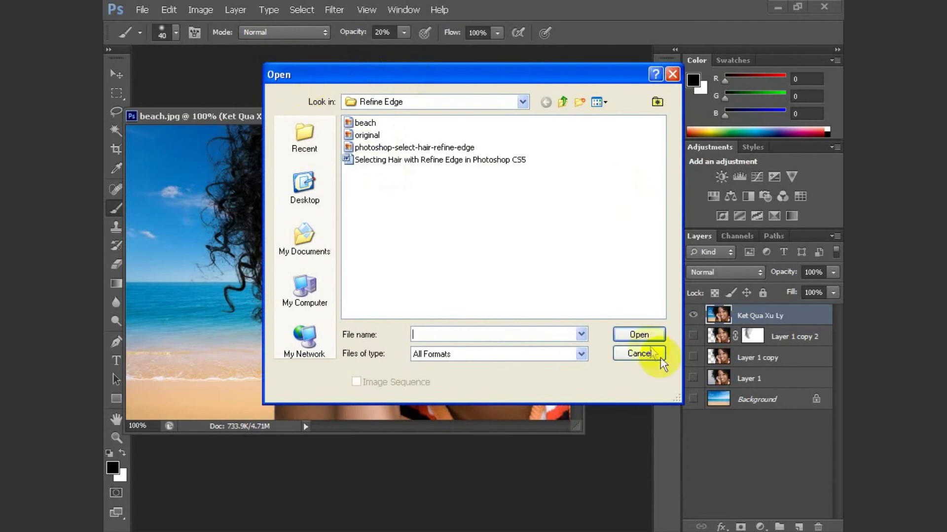
left_click(639, 354)
Step: Create a new 7 x 5 inch document and drag the Ket Qua Xu Ly image into it
key("ctrl+n")
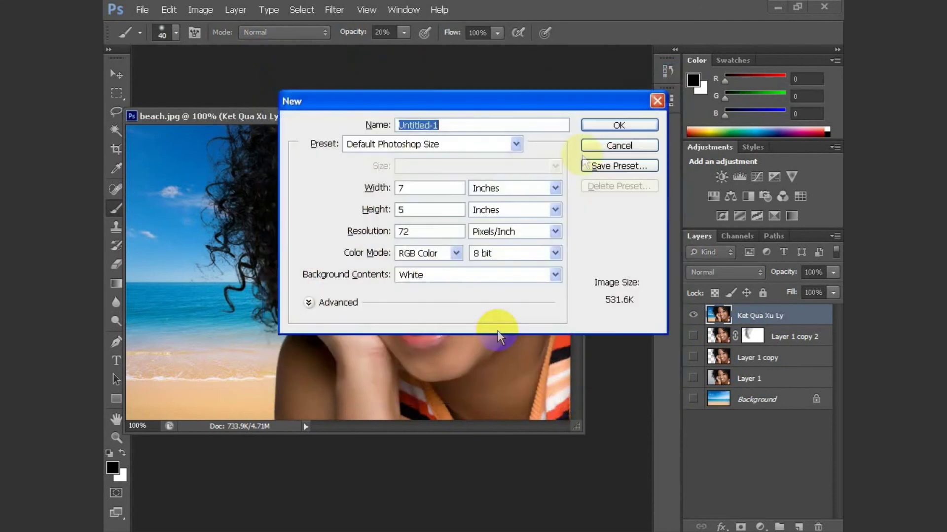
left_click(621, 125)
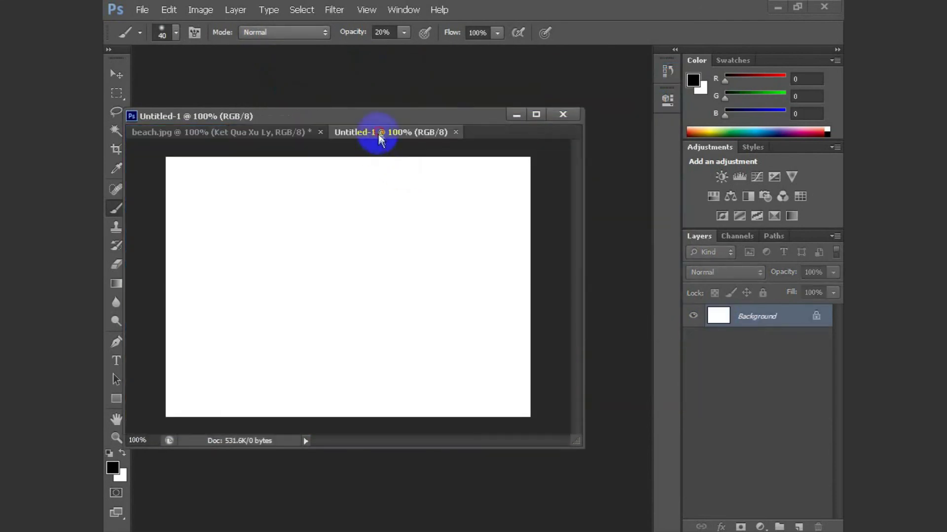
left_click_drag(381, 140, 389, 214)
left_click(116, 74)
mouse_move(266, 187)
left_mouse_down()
mouse_move(349, 240)
mouse_move(602, 321)
left_mouse_up()
mouse_move(397, 275)
left_mouse_down()
mouse_move(646, 339)
mouse_move(545, 328)
left_mouse_up()
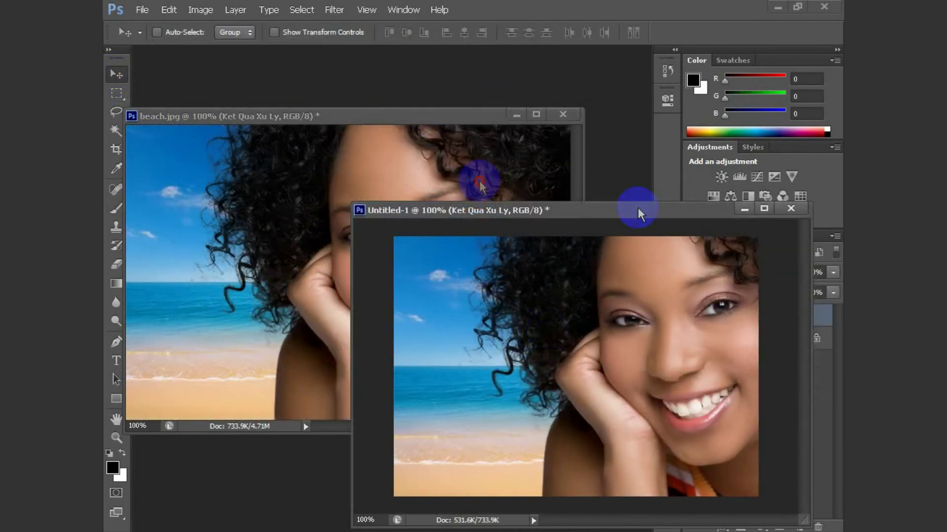
Step: Reposition the Untitled-1 window and image, then close it without saving
left_click_drag(639, 213, 437, 168)
left_click_drag(471, 269, 463, 254)
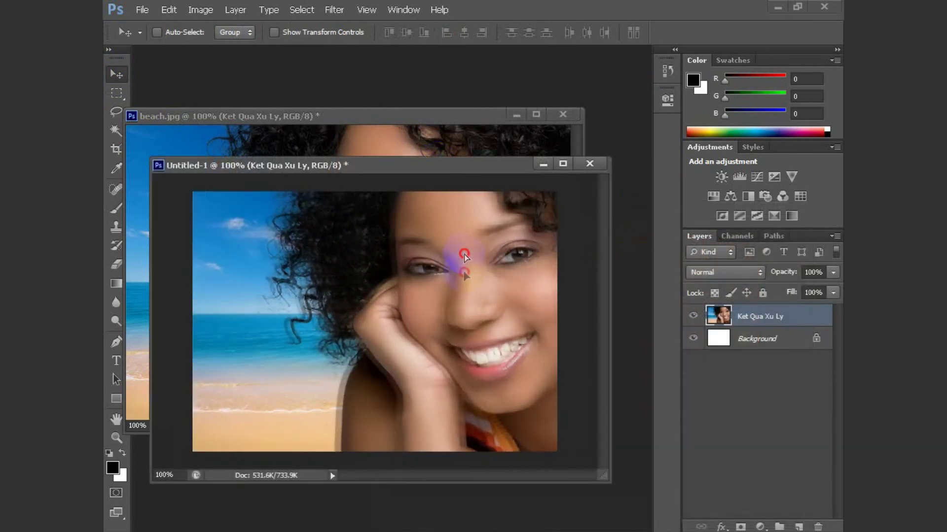
left_click(590, 164)
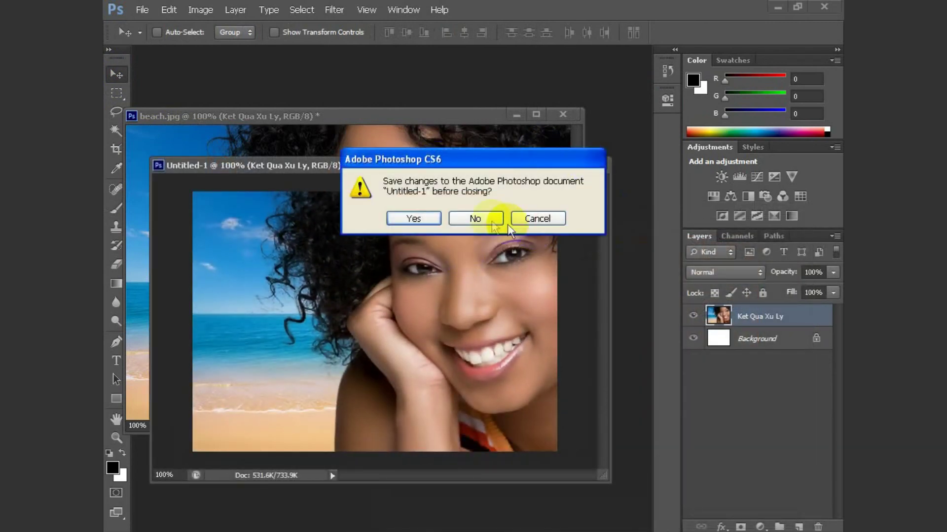
left_click(493, 220)
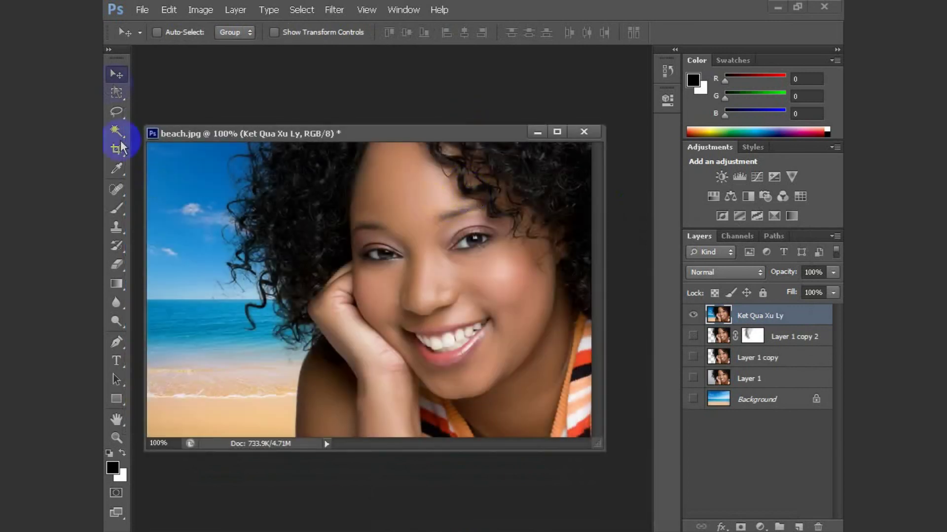
Step: Activate the Rectangular Marquee tool and nudge the beach.jpg window up and right
left_click(116, 94)
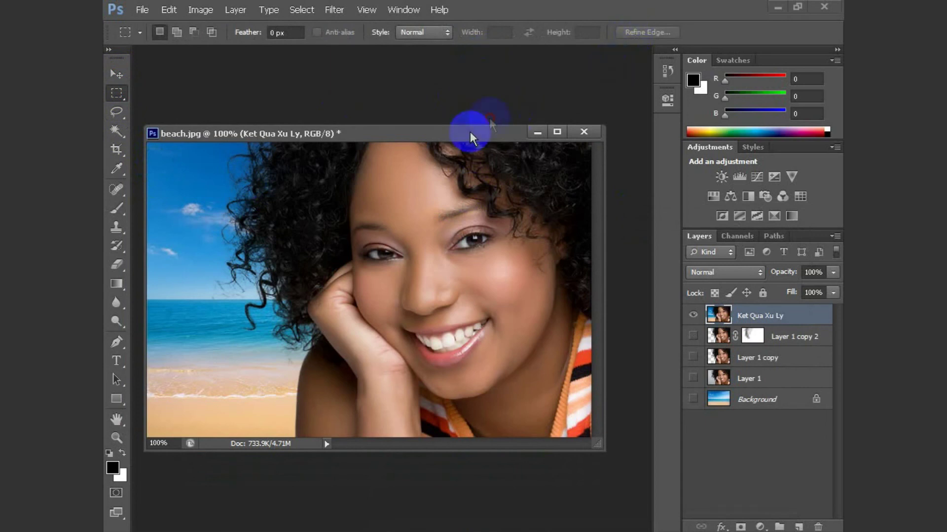
left_click_drag(470, 131, 489, 115)
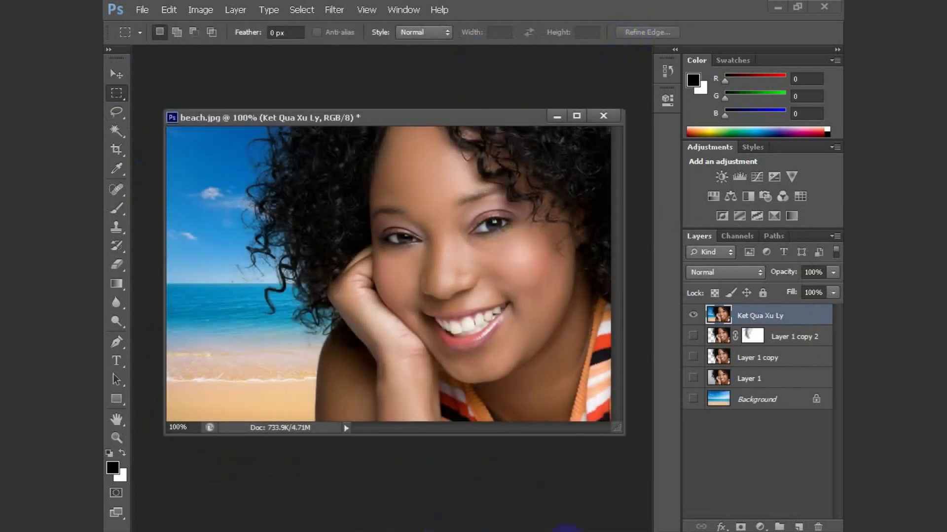